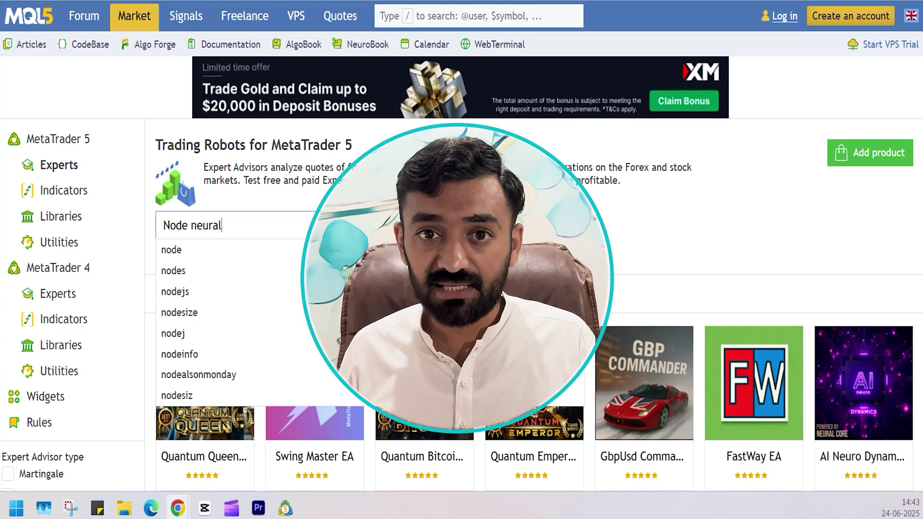
# Step: Search the Market for 'Node neural' and highlight the NODE Neural EA for MT5 title
pyautogui.press('Return')
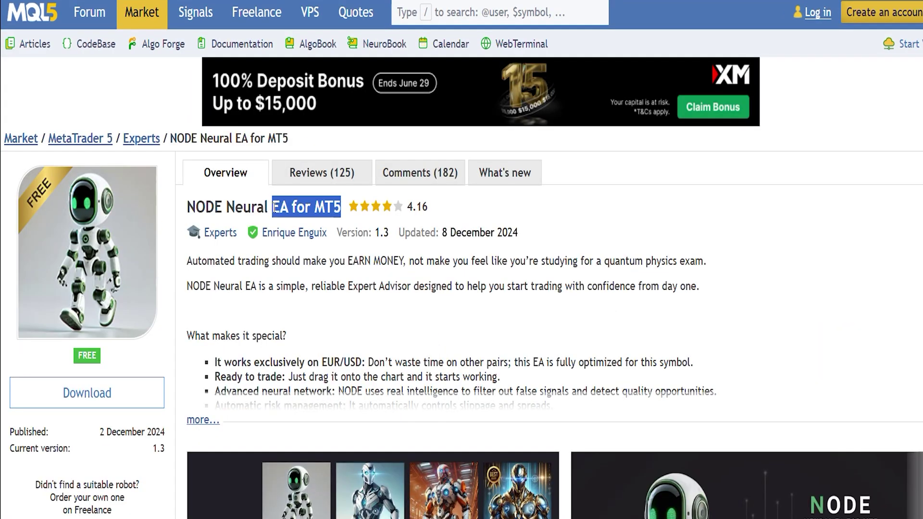
pyautogui.moveTo(255, 201); pyautogui.dragTo(179, 201)
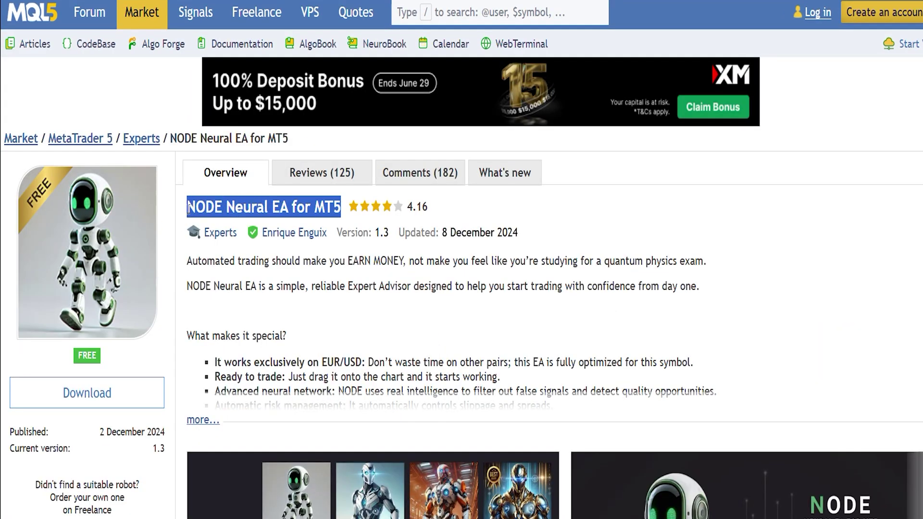
pyautogui.click(188, 207)
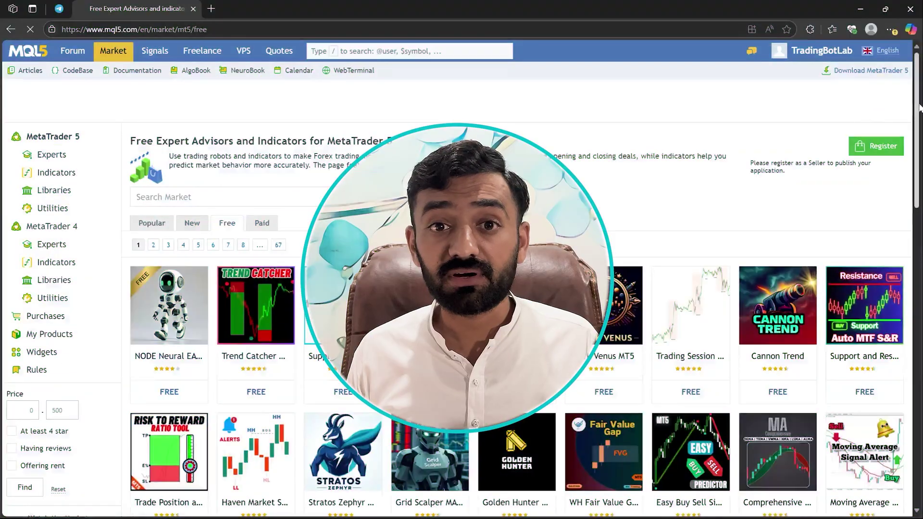
# Step: On the product page, highlight the note that the EA works only on EUR/USD
pyautogui.moveTo(920, 108); pyautogui.dragTo(920, 135)
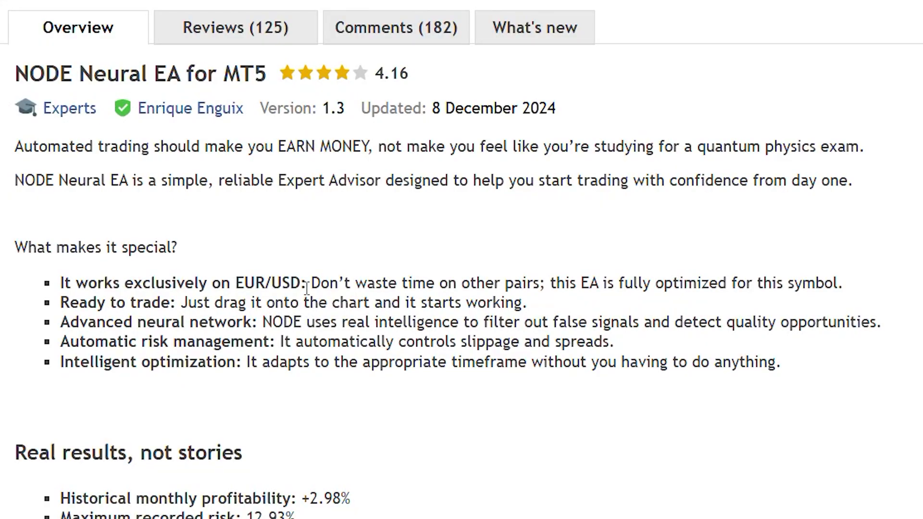
pyautogui.moveTo(303, 284); pyautogui.dragTo(58, 284)
pyautogui.click(547, 283)
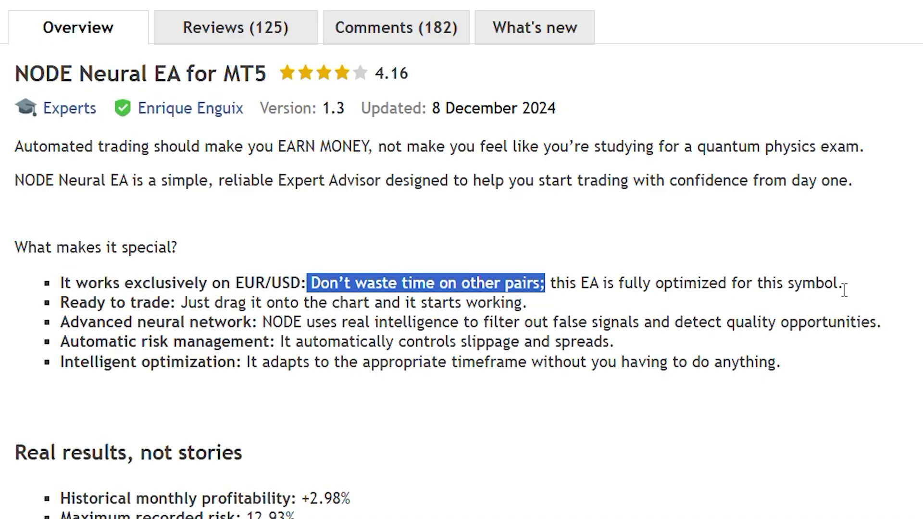
pyautogui.moveTo(847, 285); pyautogui.dragTo(537, 281)
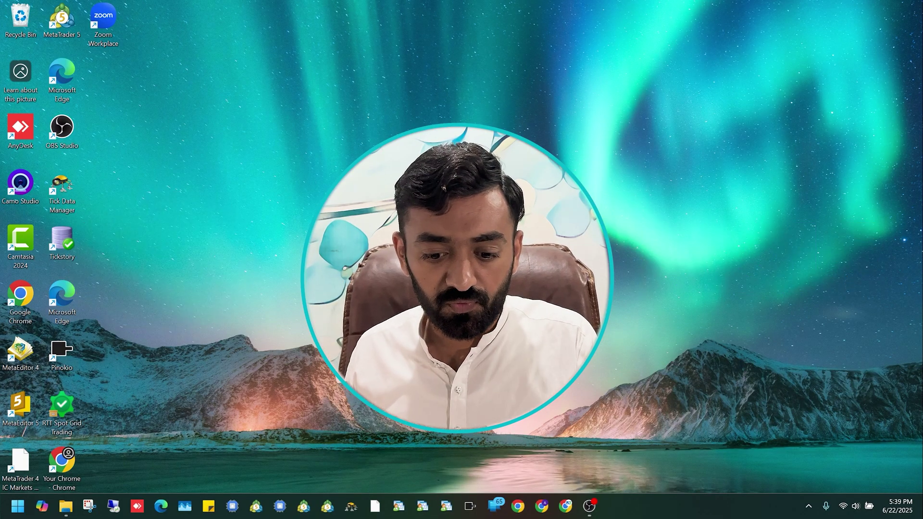
# Step: Launch MetaTrader 5 from the taskbar and show the MQL5 account messages panel
pyautogui.click(257, 507)
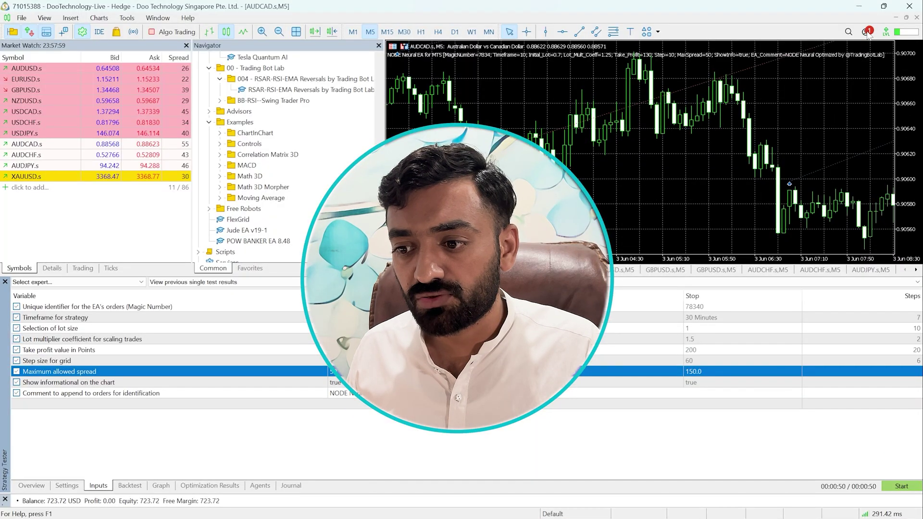
pyautogui.click(868, 33)
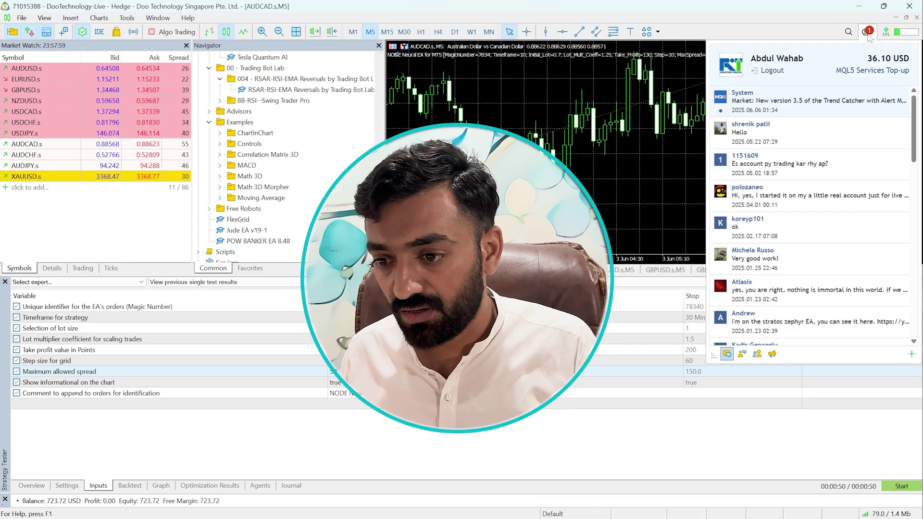
# Step: Close the messages panel, open the terminal's MQL5 Market and list free Expert Advisors
pyautogui.click(867, 34)
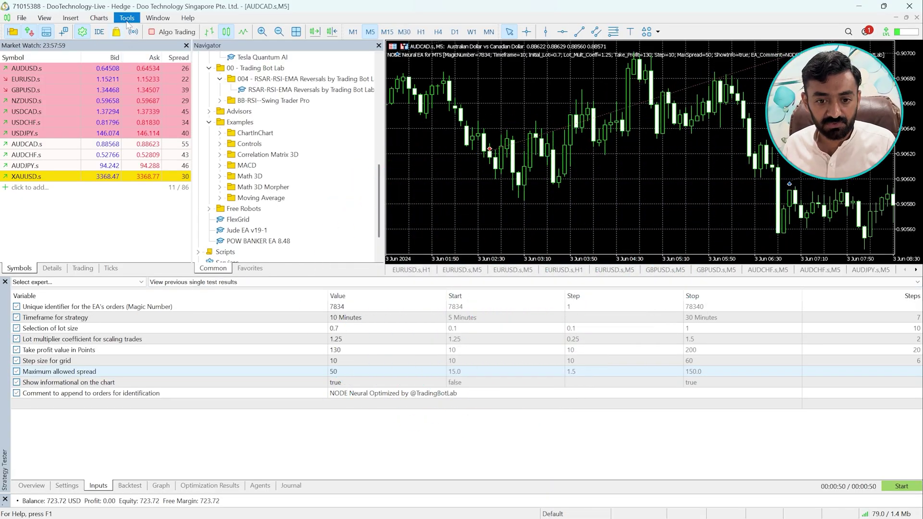
pyautogui.click(127, 18)
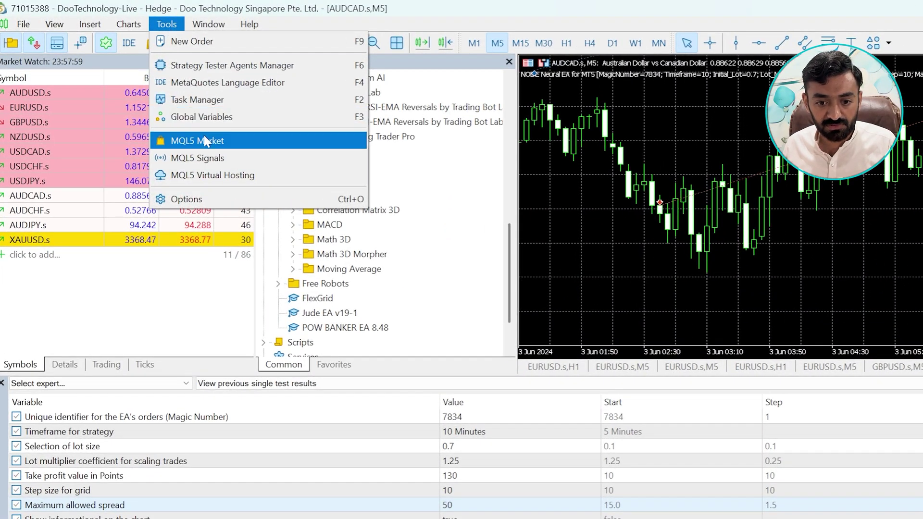
pyautogui.click(204, 140)
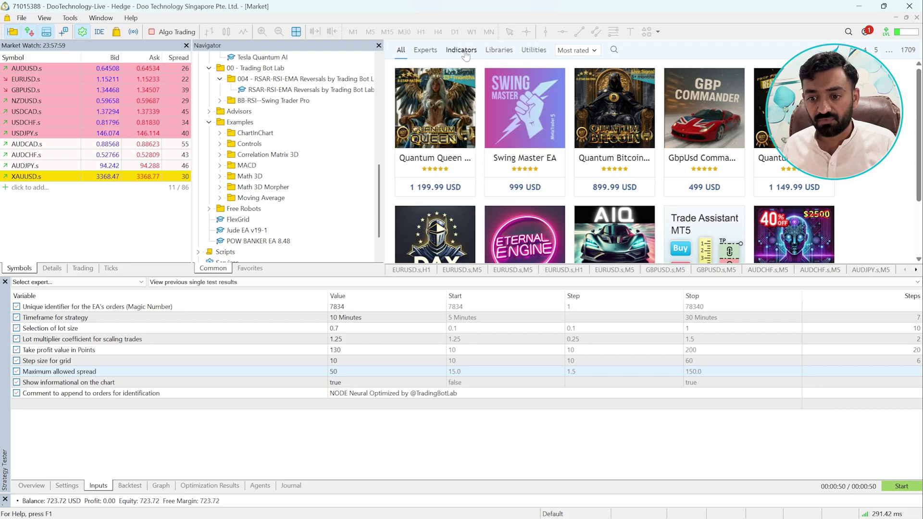
pyautogui.click(425, 50)
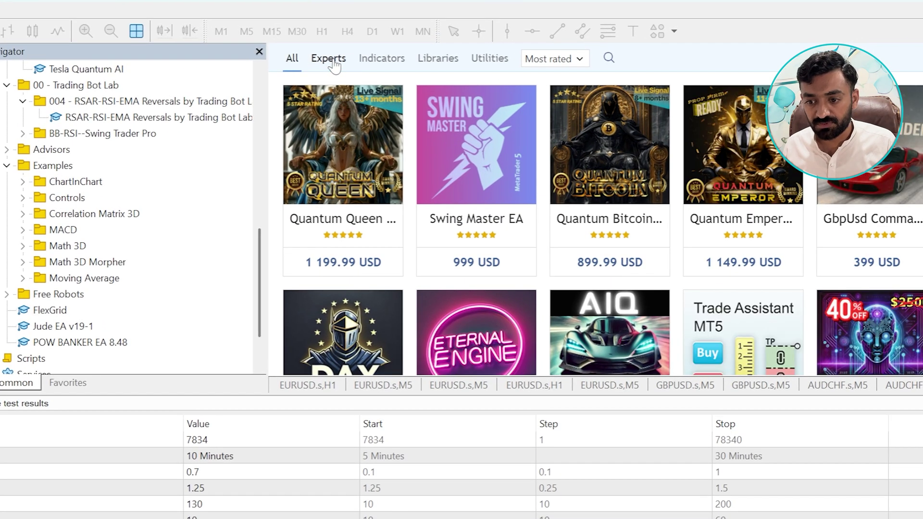
pyautogui.click(558, 65)
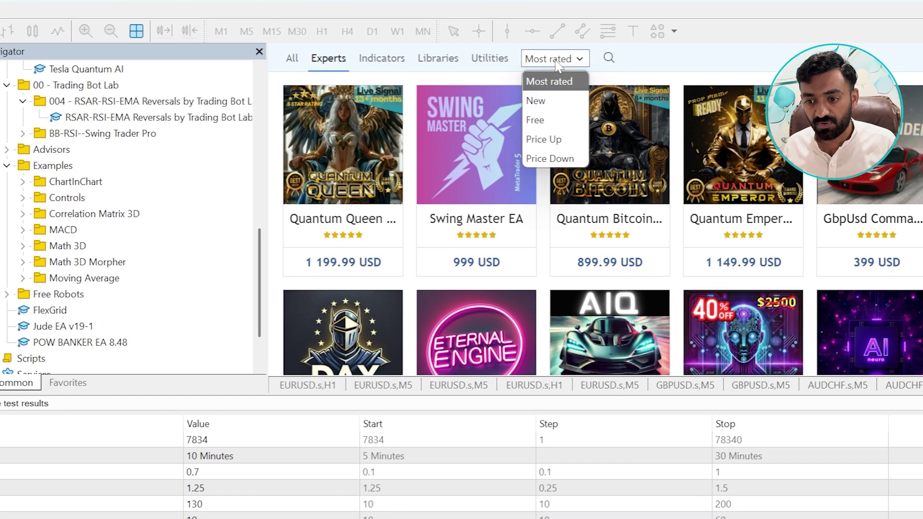
pyautogui.click(537, 119)
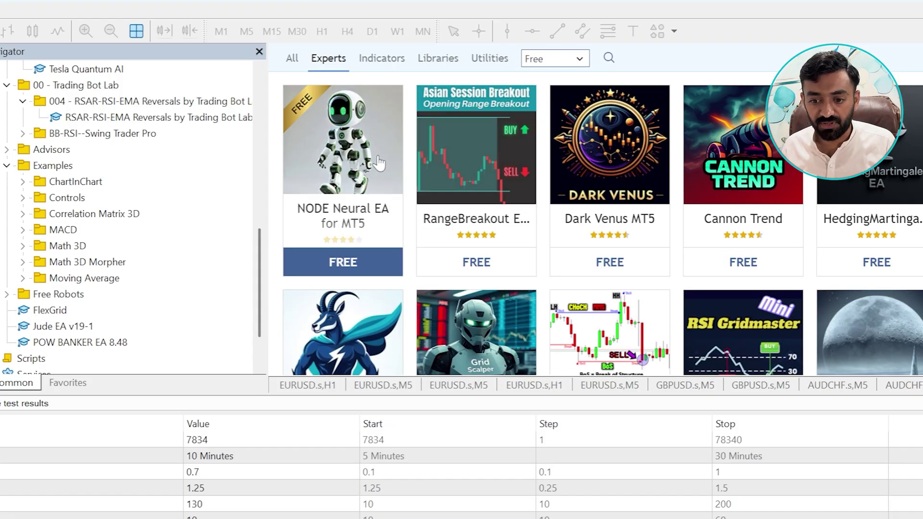
# Step: Search the Market for 'NODE NEU' and open the NODE Neural EA for MT5 page
pyautogui.moveTo(341, 187)
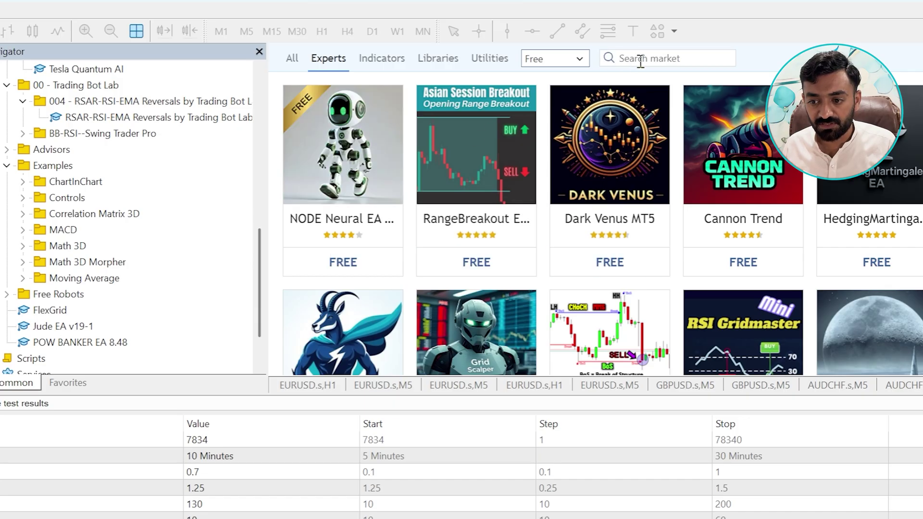
pyautogui.click(640, 60)
pyautogui.write('NODE')
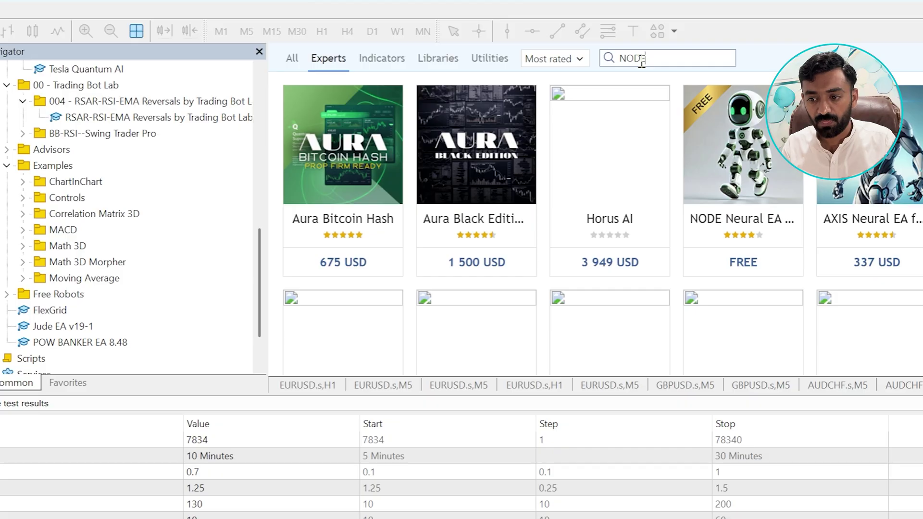
pyautogui.write(' N')
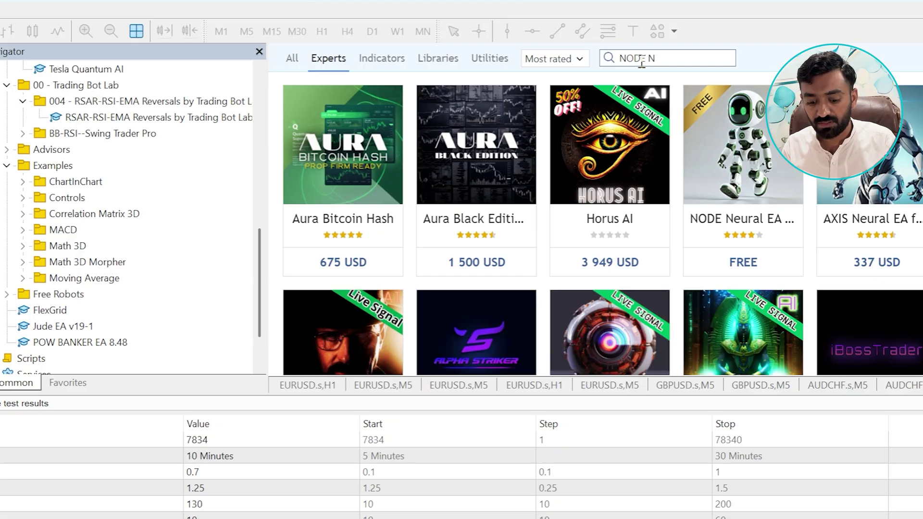
pyautogui.write('EUra')
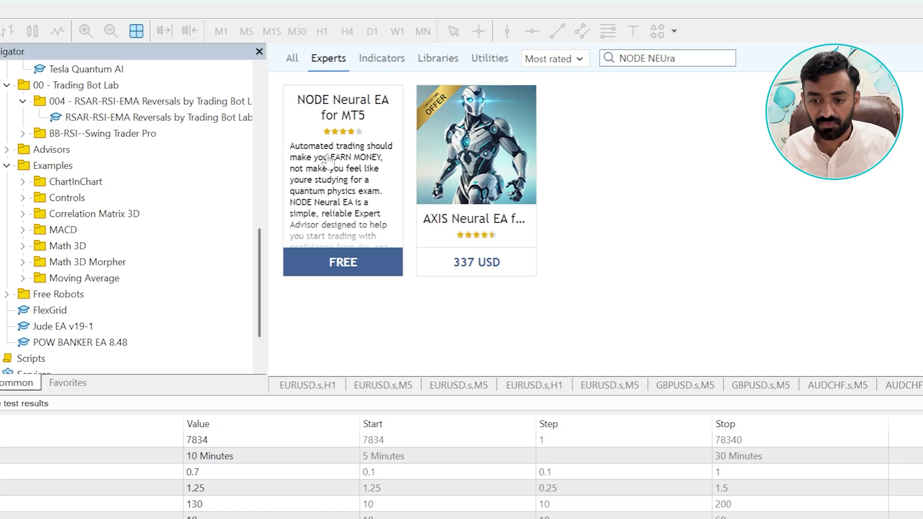
pyautogui.click(333, 180)
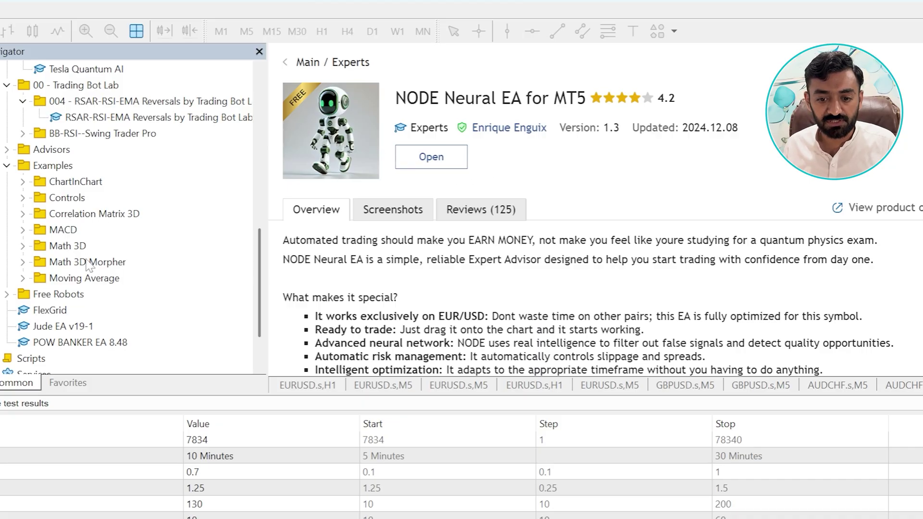
# Step: Send NODE Neural EA for MT5 from Navigator's Expert Advisors > Market folder to the Strategy Tester
pyautogui.scroll(5, 100, 219)
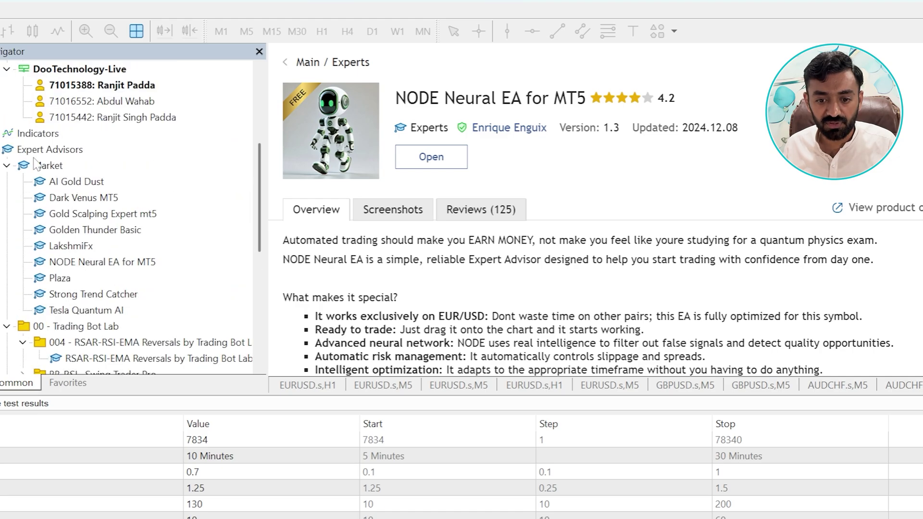
pyautogui.click(50, 151)
pyautogui.click(46, 164)
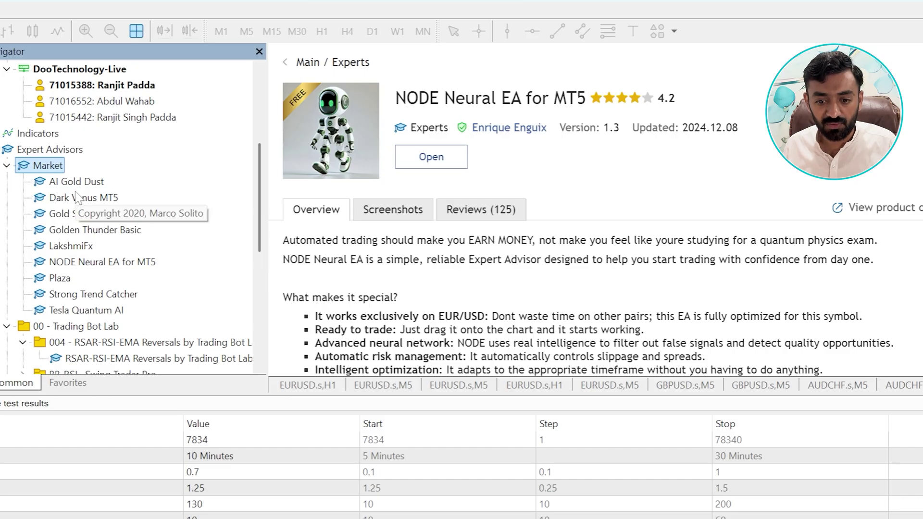
pyautogui.click(95, 265)
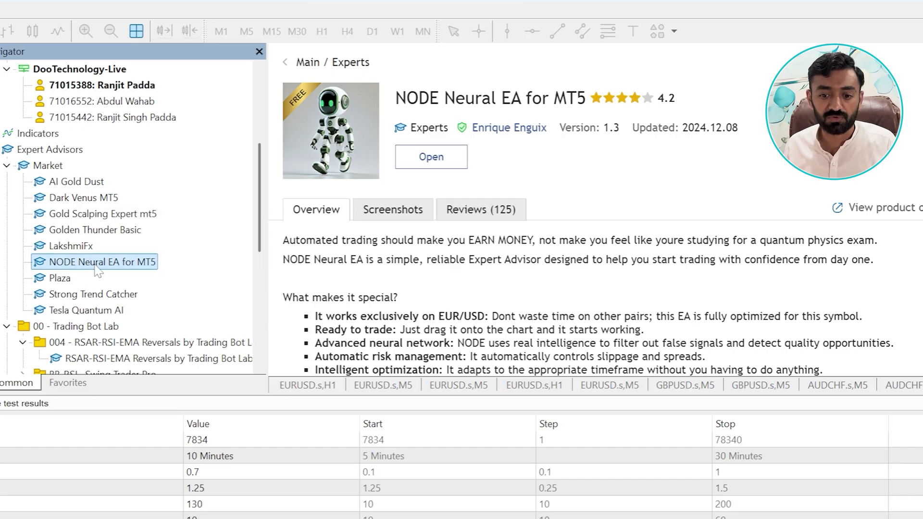
pyautogui.rightClick(88, 264)
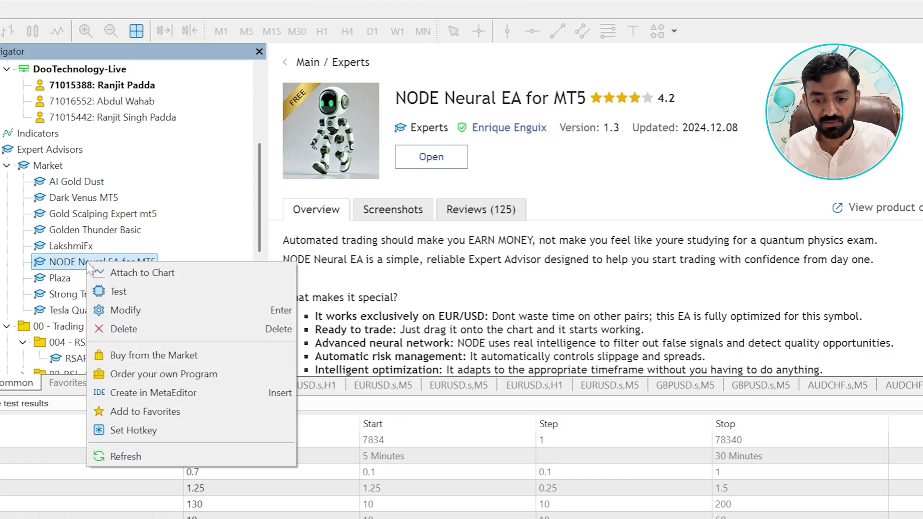
pyautogui.click(123, 294)
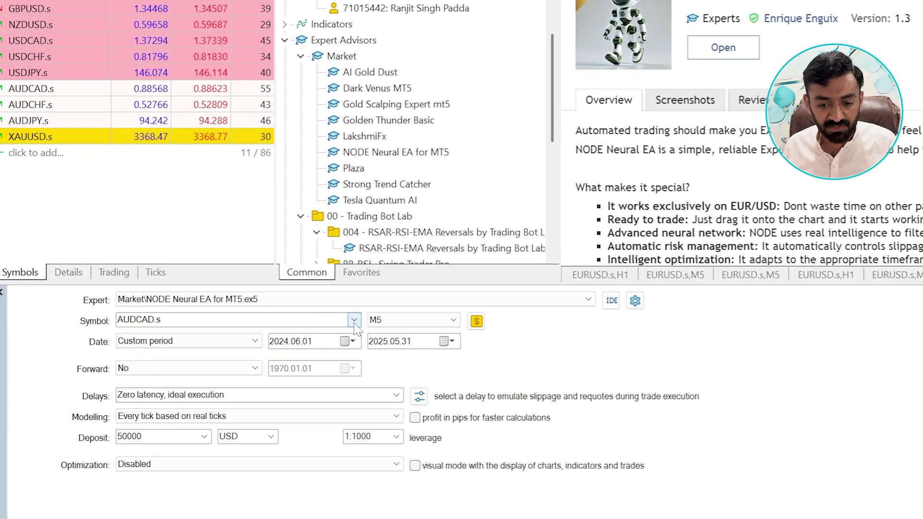
# Step: Check the test symbol, keeping M5 timeframe and Every tick based on real ticks modelling
pyautogui.click(356, 323)
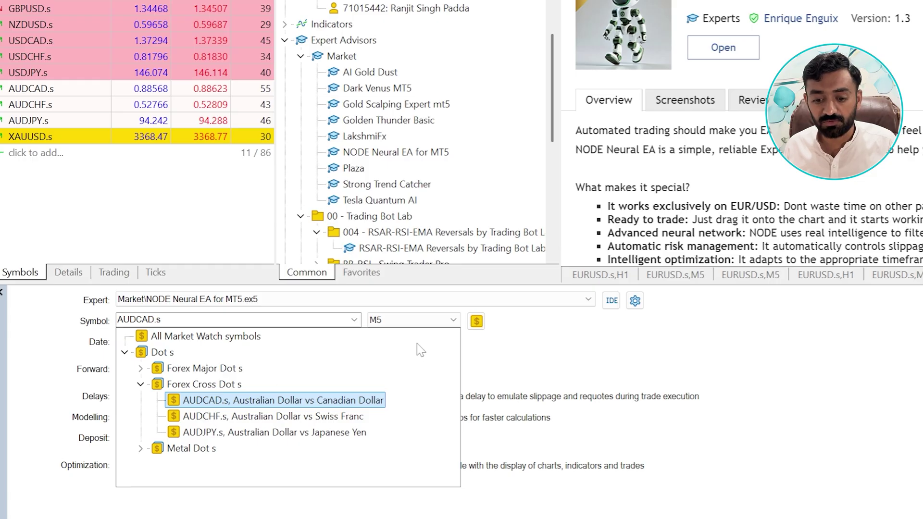
pyautogui.click(422, 320)
pyautogui.click(421, 320)
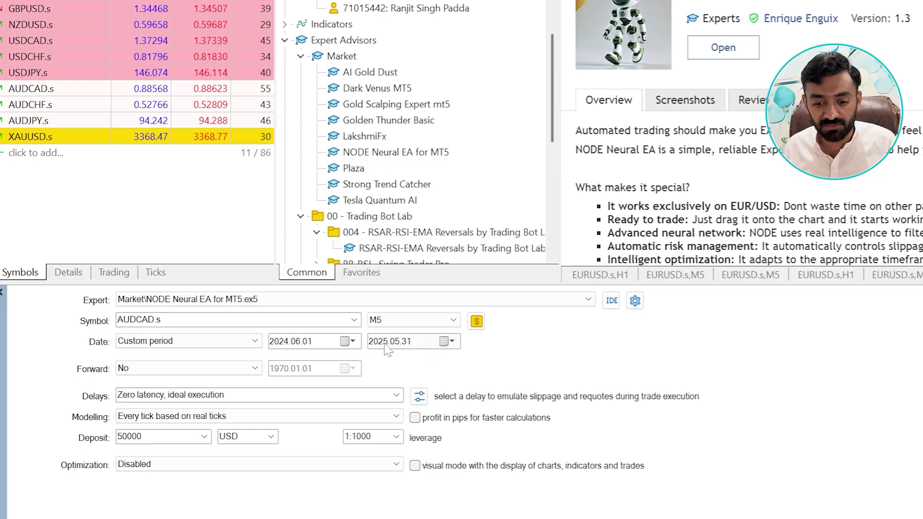
pyautogui.click(168, 416)
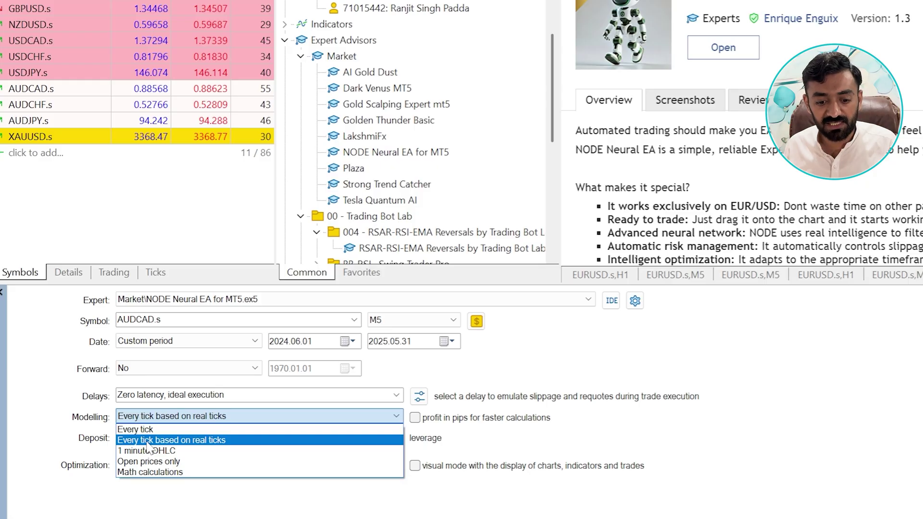
pyautogui.click(175, 441)
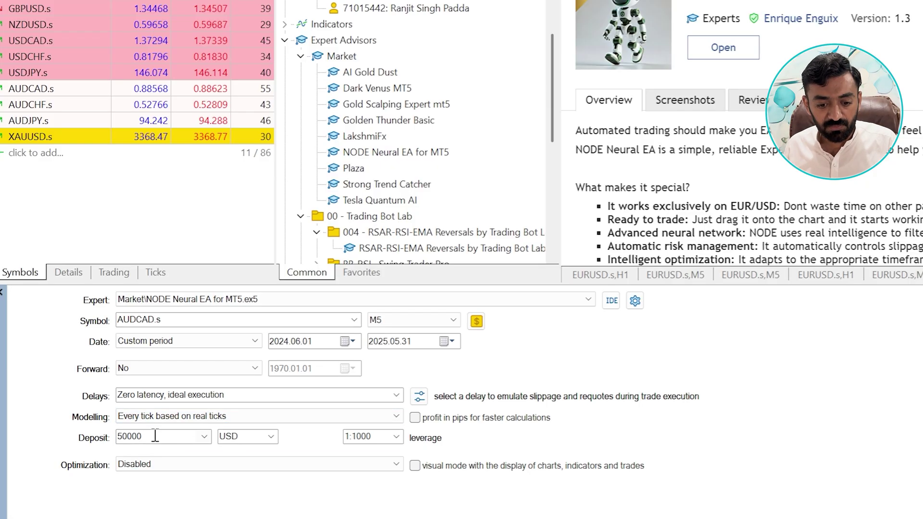
# Step: Change the deposit currency from USD to USC, keeping the 50000 deposit
pyautogui.click(155, 436)
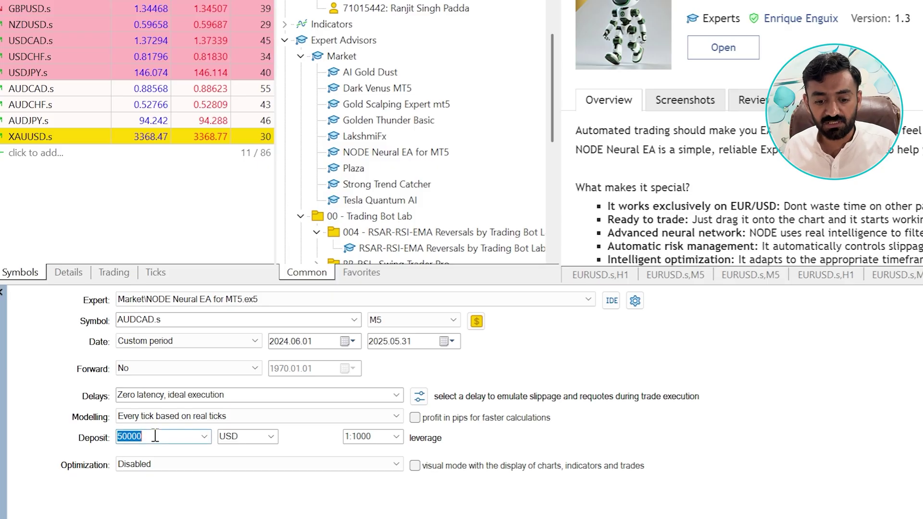
pyautogui.click(238, 436)
pyautogui.click(271, 436)
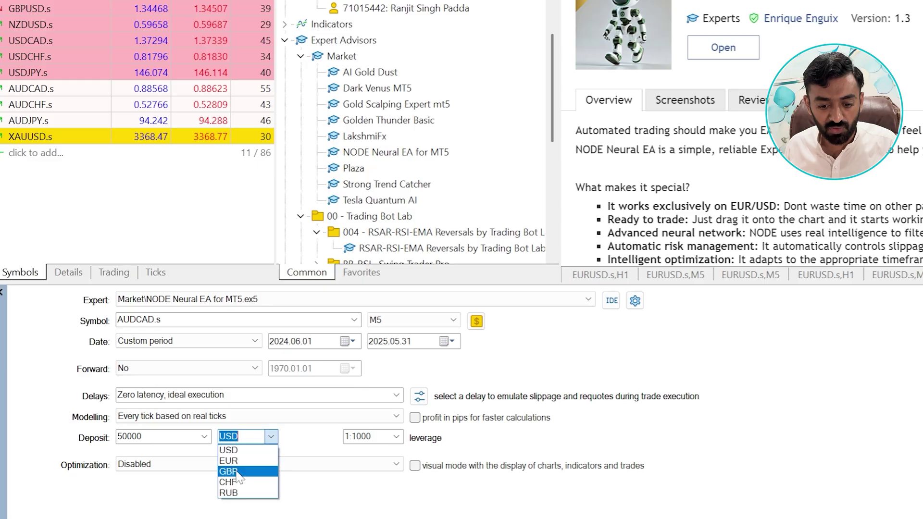
pyautogui.click(236, 450)
pyautogui.click(249, 437)
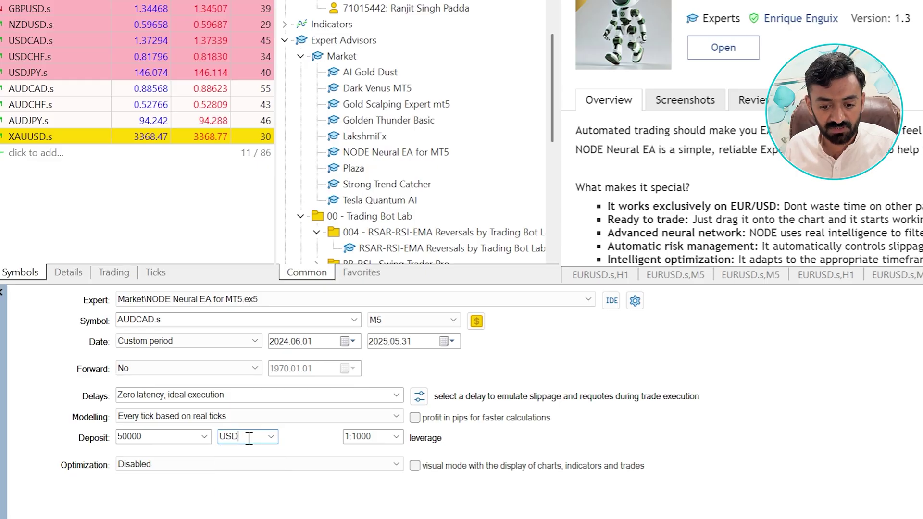
pyautogui.write('C')
pyautogui.click(147, 436)
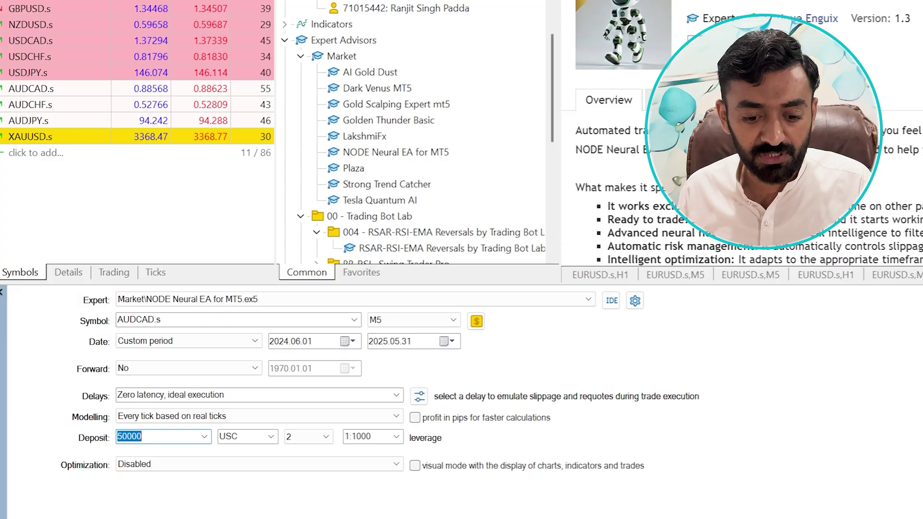
# Step: Show the EA's input parameters and change Selection of lot size from 0.7 to 0.01
pyautogui.click(247, 517)
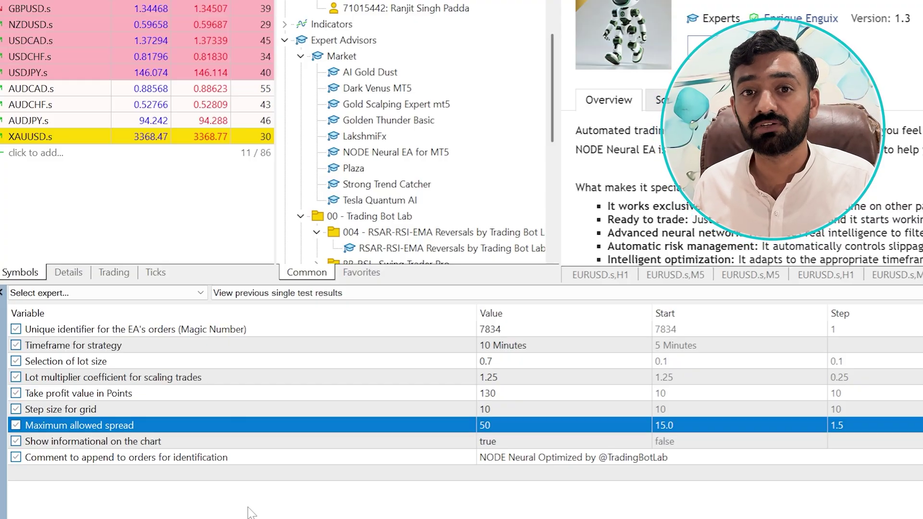
pyautogui.click(247, 330)
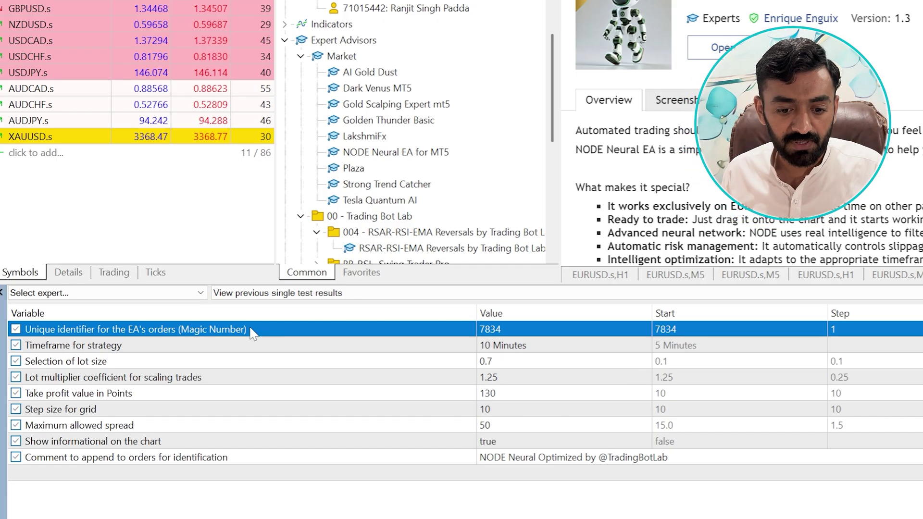
pyautogui.click(140, 346)
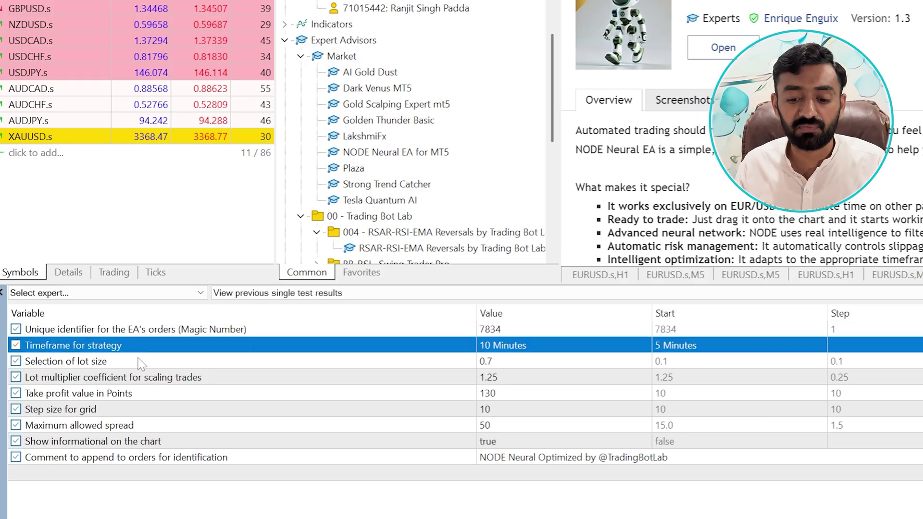
pyautogui.click(152, 359)
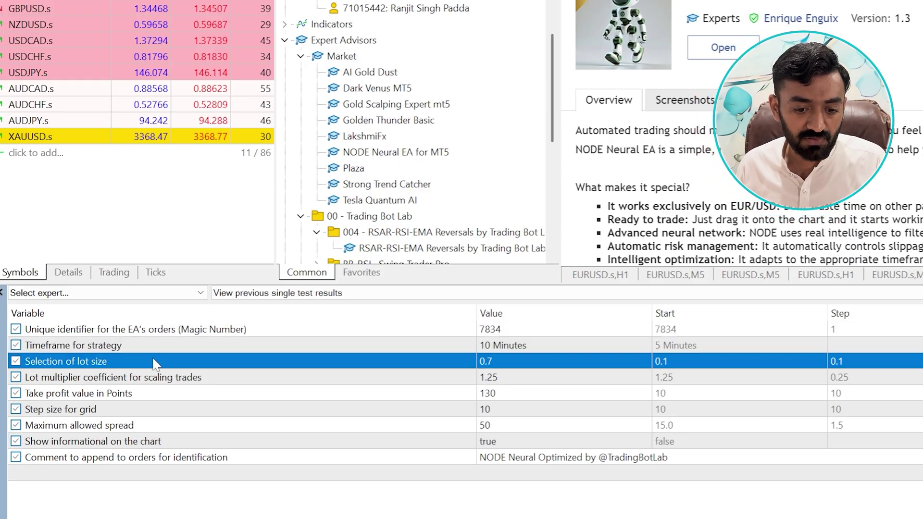
pyautogui.doubleClick(510, 360)
pyautogui.click(510, 359)
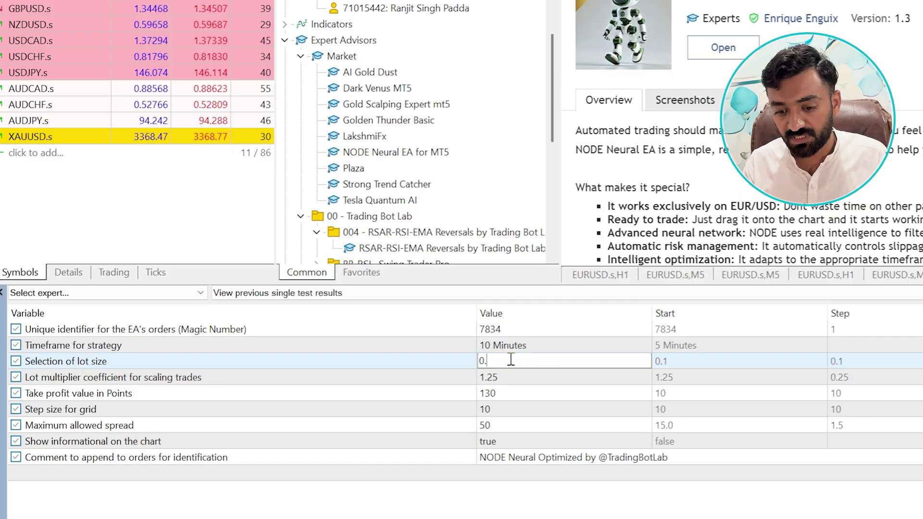
pyautogui.write('01')
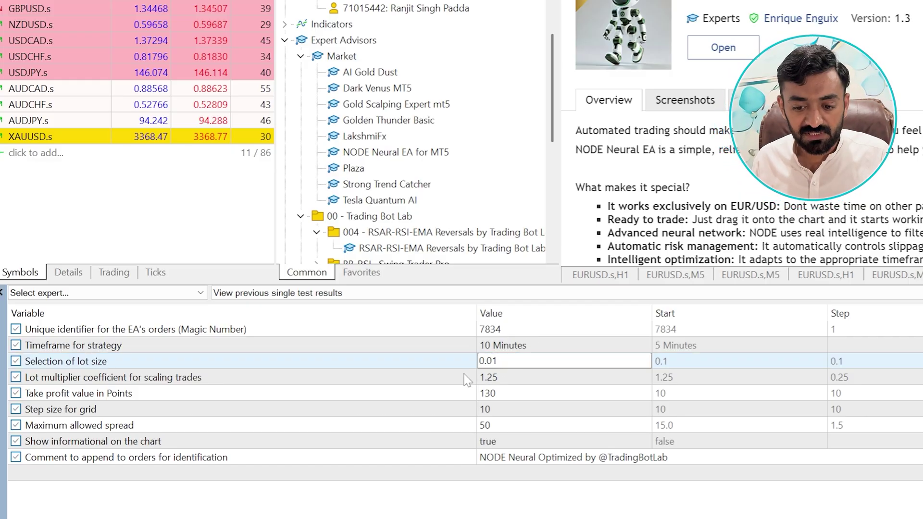
pyautogui.click(505, 377)
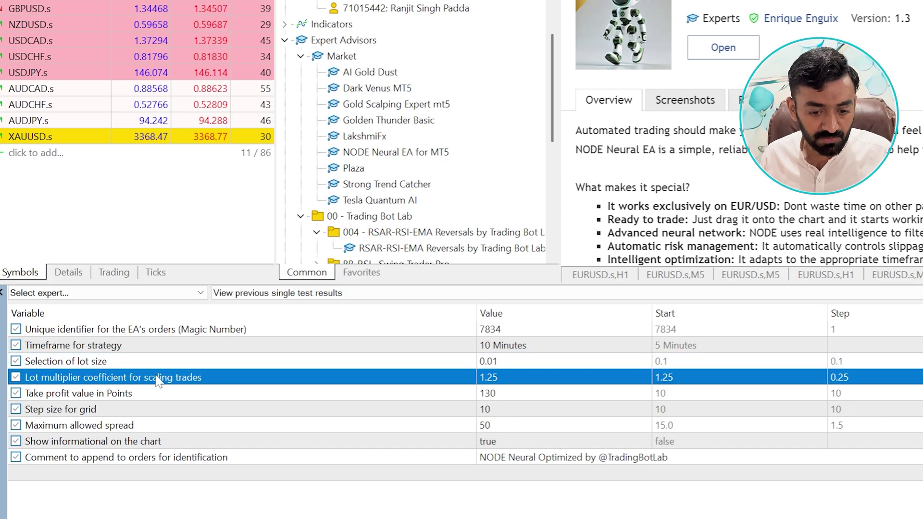
# Step: Review take profit, grid step, lot multiplier, maximum allowed spread and chart information settings
pyautogui.click(45, 395)
pyautogui.click(52, 412)
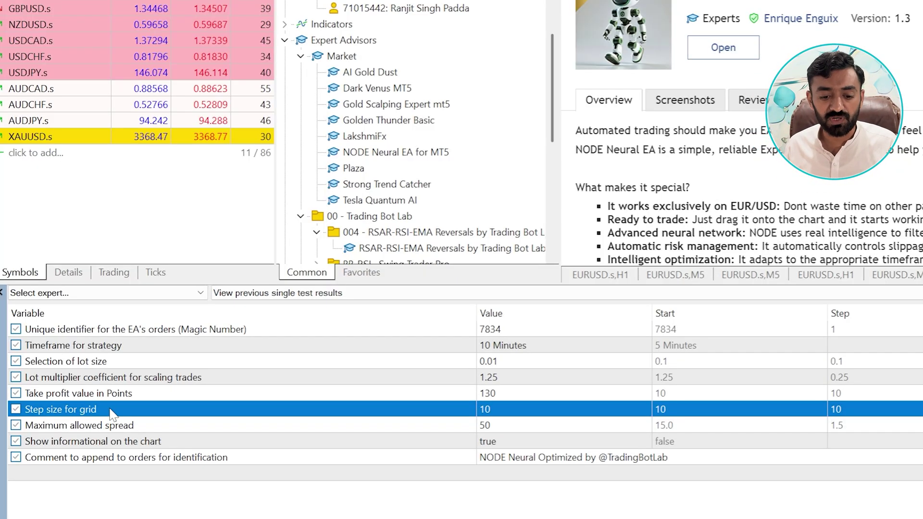
pyautogui.click(502, 362)
pyautogui.click(505, 378)
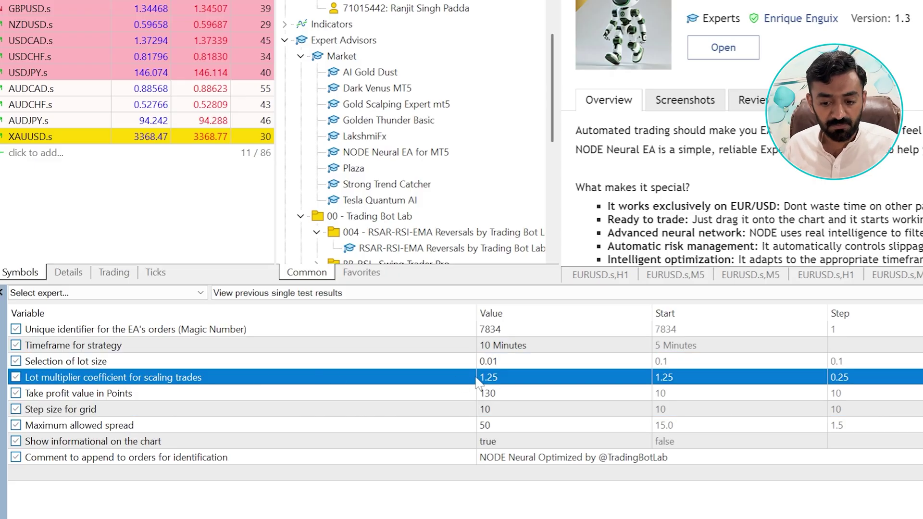
pyautogui.click(542, 394)
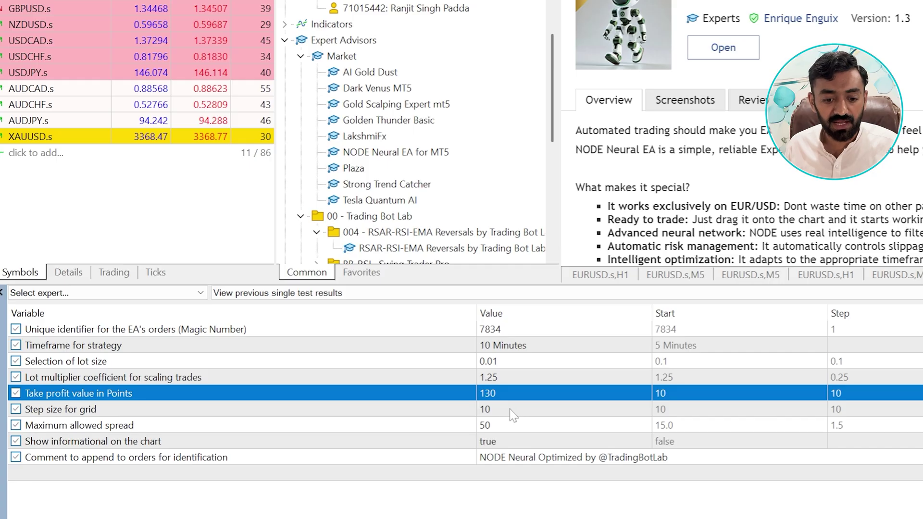
pyautogui.click(513, 410)
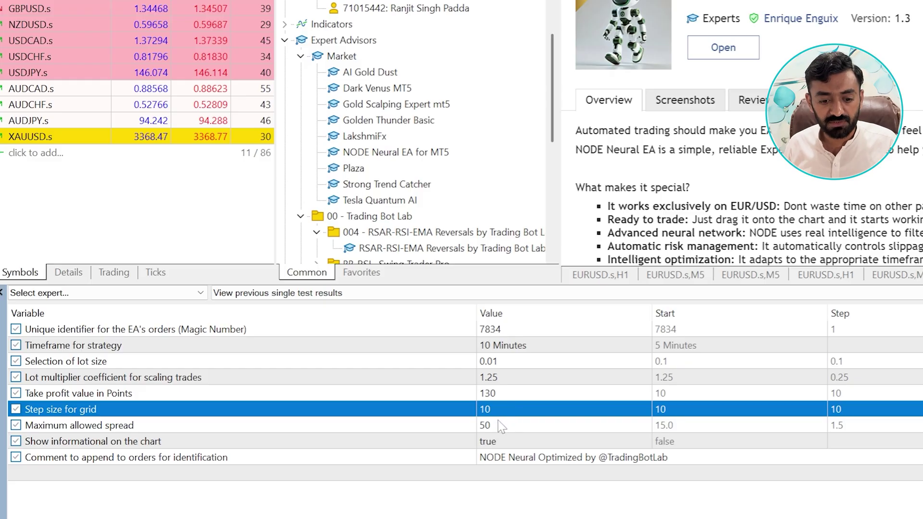
pyautogui.click(499, 426)
pyautogui.click(511, 443)
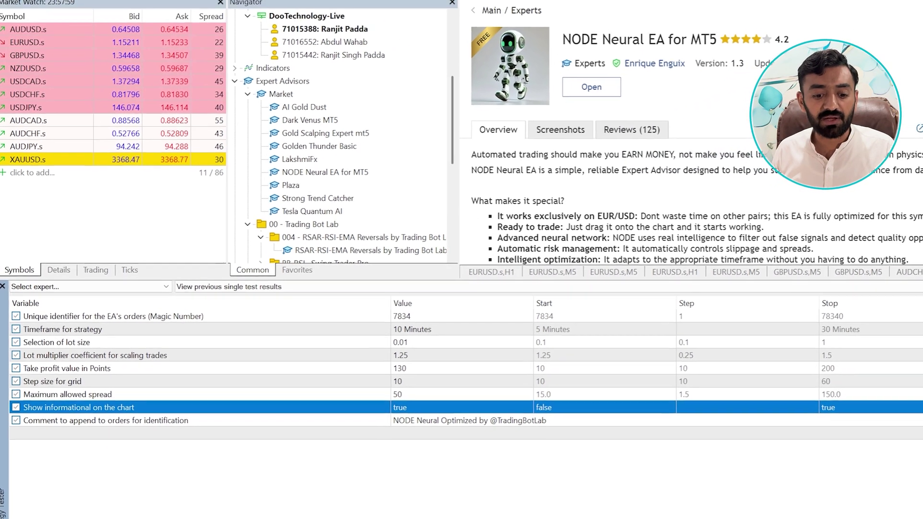
# Step: Return to the tester Settings tab and open the NODE Neural EA for MT5 results folder
pyautogui.click(72, 494)
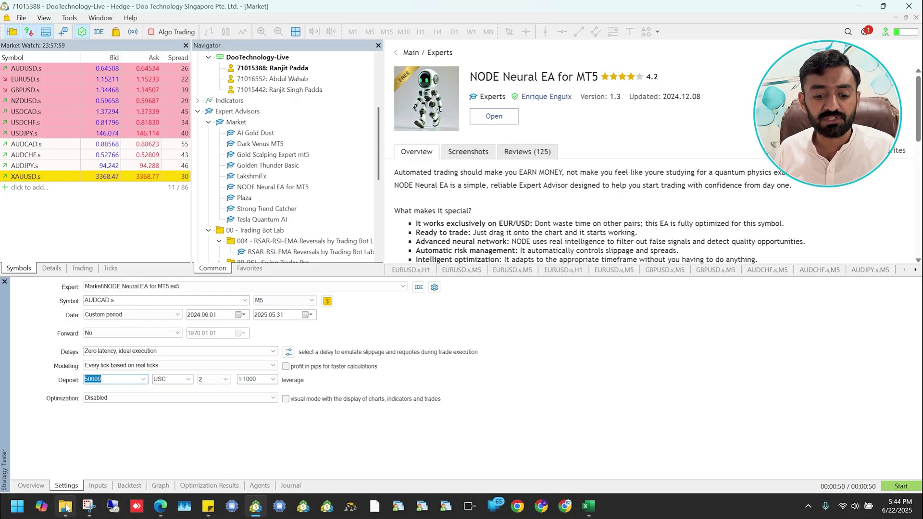
pyautogui.click(66, 507)
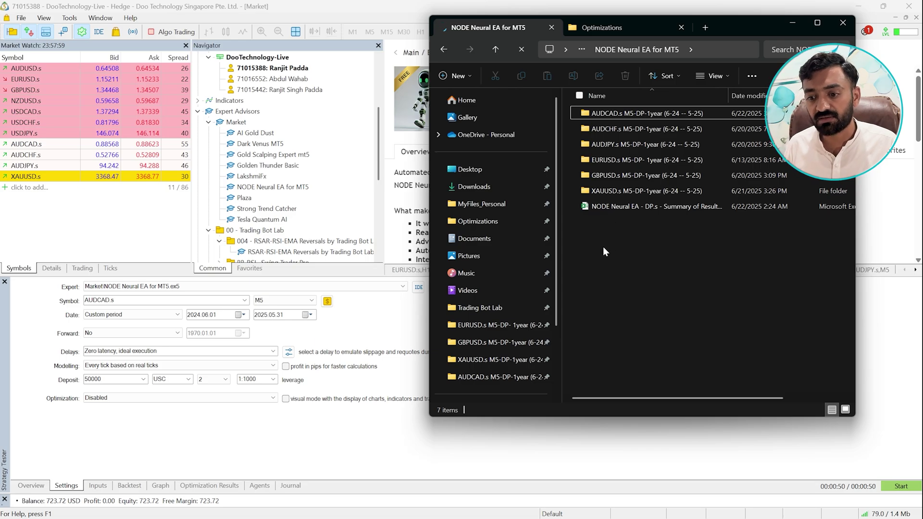
# Step: Open the AUDCAD.s M5-DP-1year folder, widen the window and select the Highest Recovery Factor.set file
pyautogui.doubleClick(601, 113)
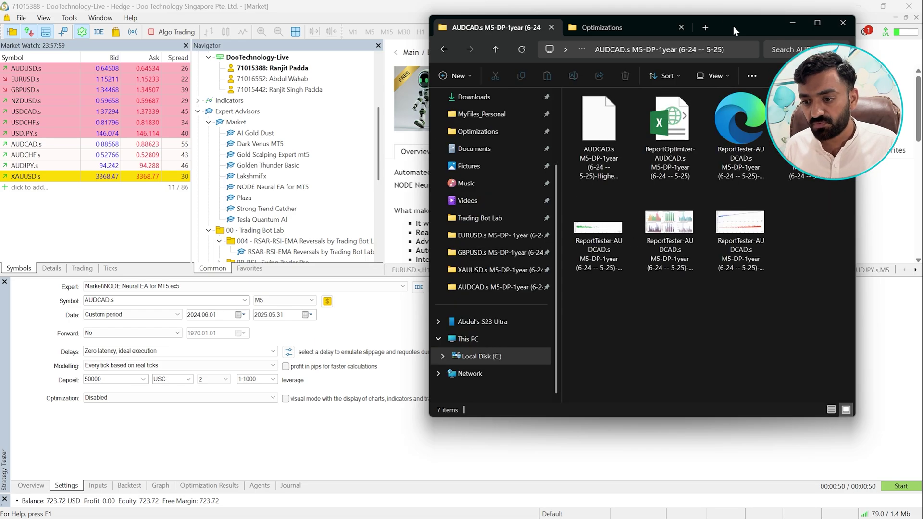
pyautogui.moveTo(733, 26); pyautogui.dragTo(675, 31)
pyautogui.moveTo(371, 223); pyautogui.dragTo(221, 223)
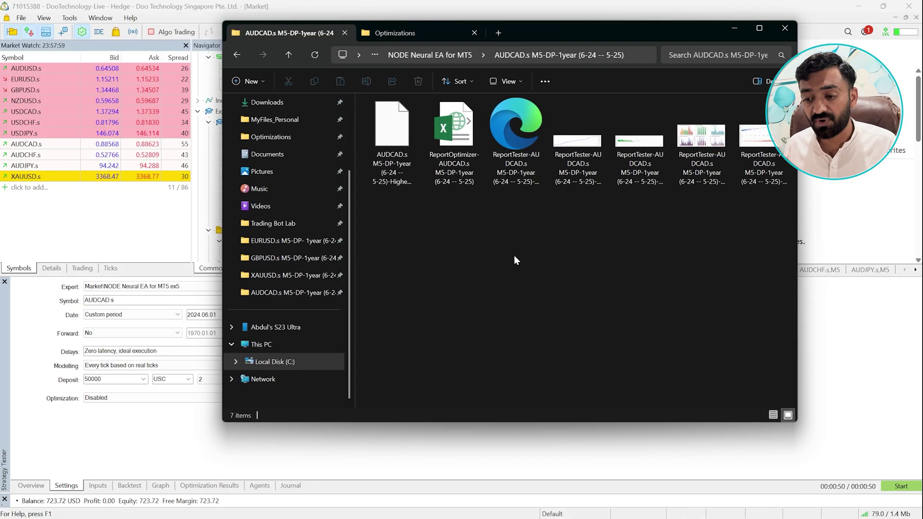
pyautogui.click(390, 174)
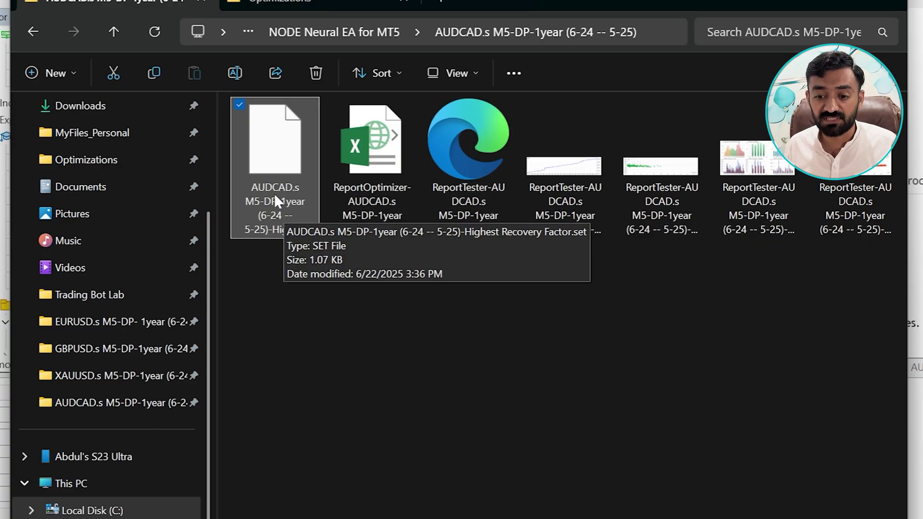
# Step: Open the AUDCAD.s ReportTester file in Edge and mark the 50 000 initial deposit and currency
pyautogui.doubleClick(480, 174)
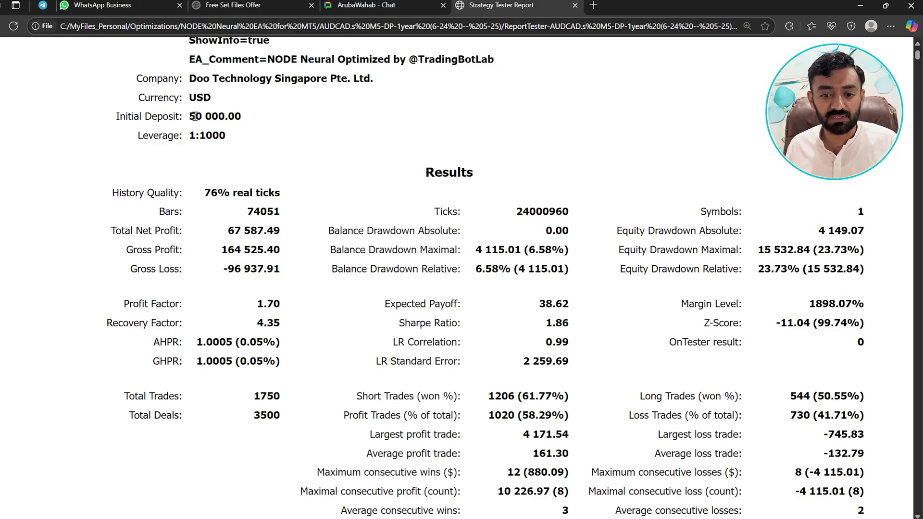
pyautogui.moveTo(189, 117); pyautogui.dragTo(219, 123)
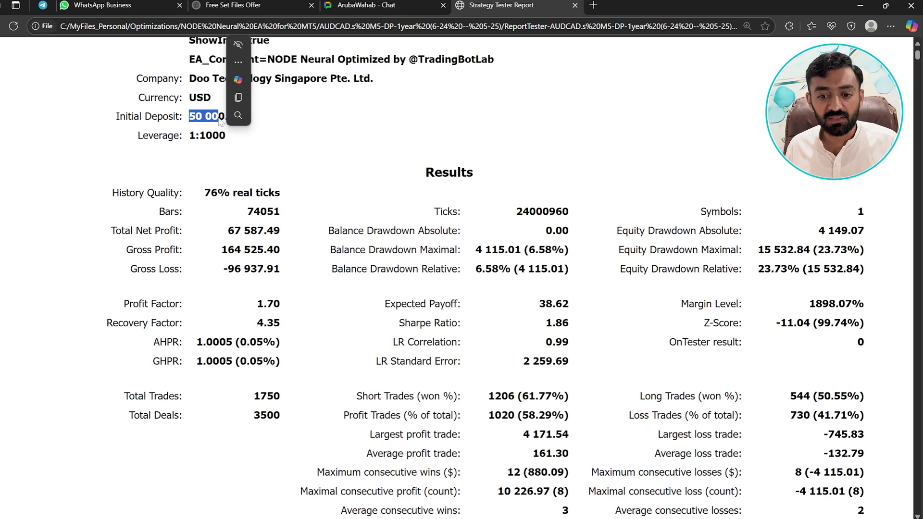
pyautogui.moveTo(201, 98); pyautogui.dragTo(213, 122)
pyautogui.click(192, 119)
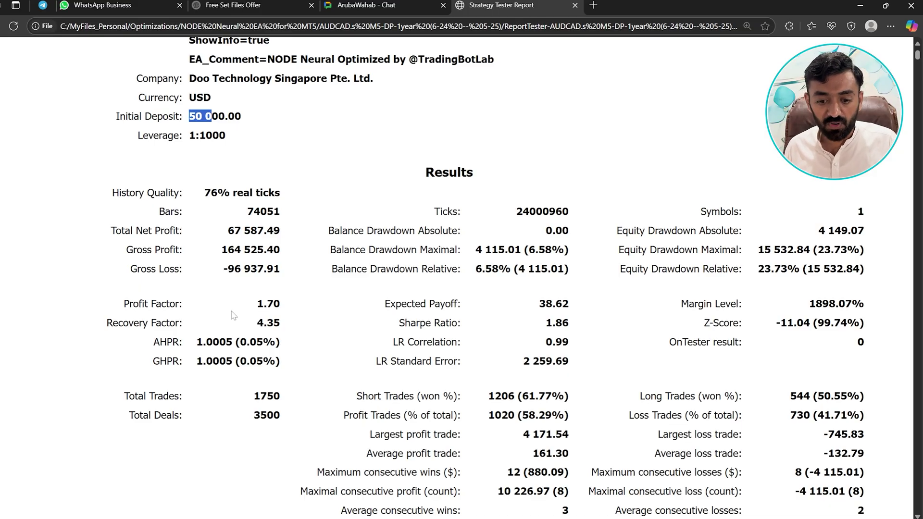
# Step: Mark the 4.35 recovery factor, 1.70 profit factor and 164 525.40 gross profit
pyautogui.scroll(-1, 640, 324)
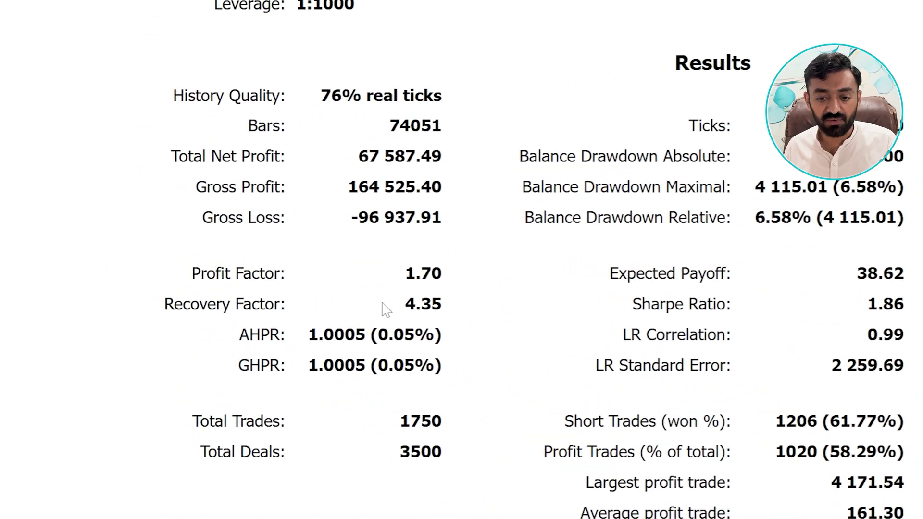
pyautogui.moveTo(405, 308); pyautogui.dragTo(442, 310)
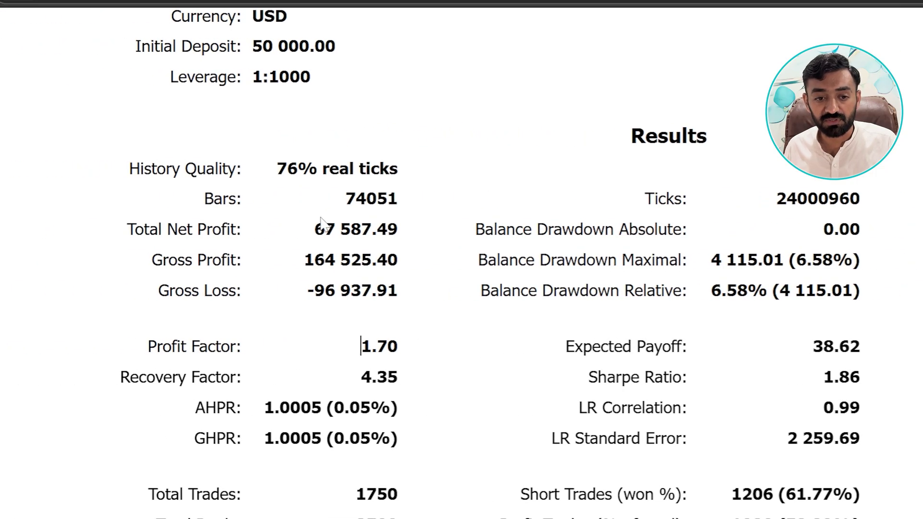
pyautogui.moveTo(362, 346); pyautogui.dragTo(389, 350)
pyautogui.moveTo(304, 260); pyautogui.dragTo(340, 262)
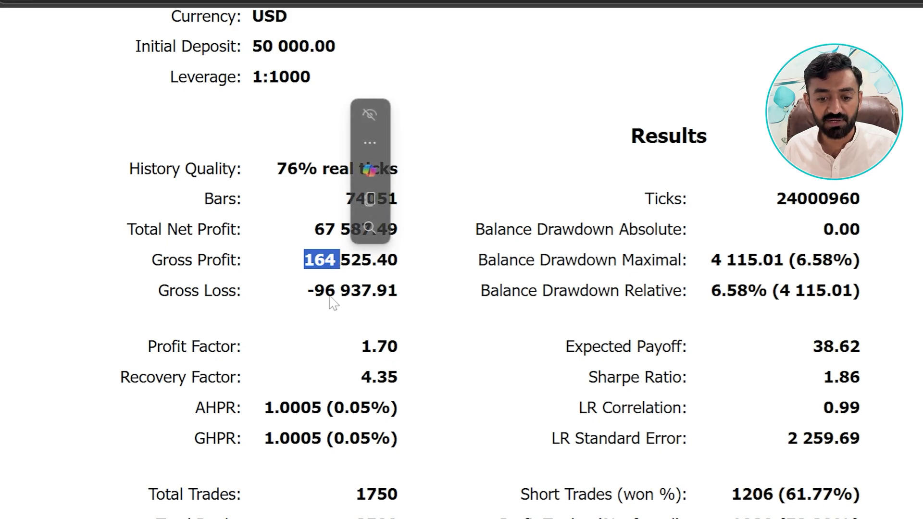
pyautogui.scroll(-2, 330, 299)
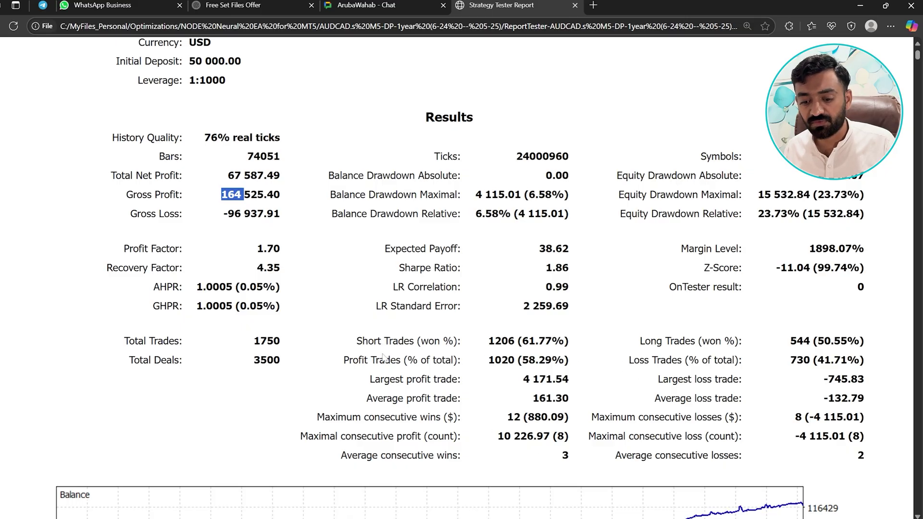
pyautogui.scroll(2, 335, 291)
# Step: Scroll the AUDCAD report from the Balance graph down to the Entries and Profits-and-losses charts
pyautogui.scroll(-2, 301, 343)
pyautogui.click(301, 342)
pyautogui.scroll(-1, 301, 342)
pyautogui.scroll(-1, 300, 342)
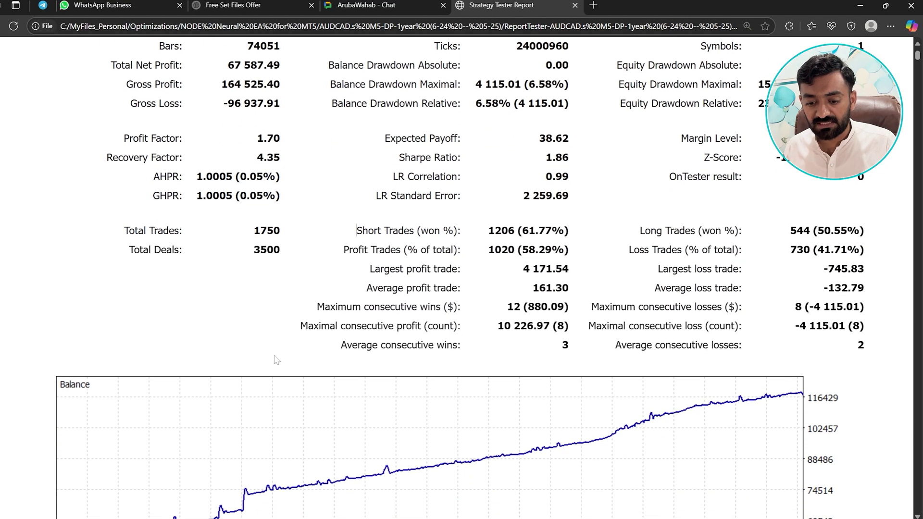
pyautogui.scroll(-1, 256, 374)
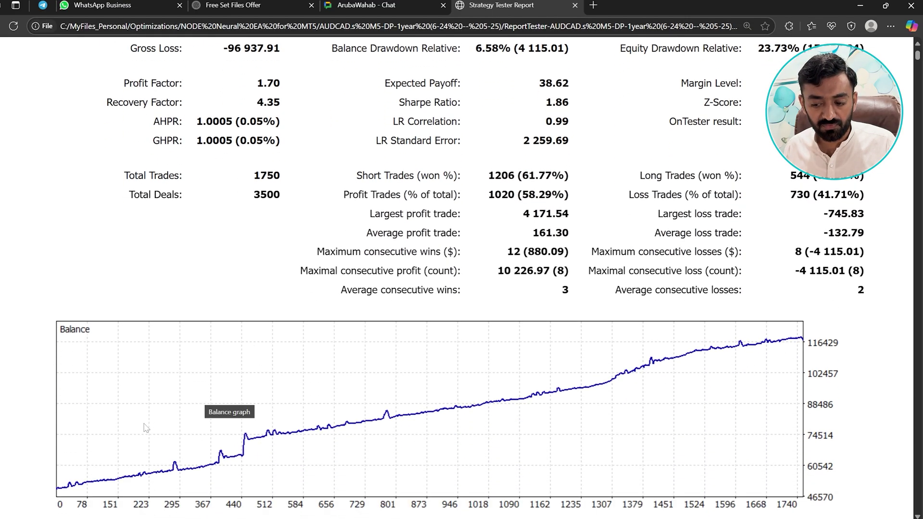
pyautogui.scroll(-1, 73, 435)
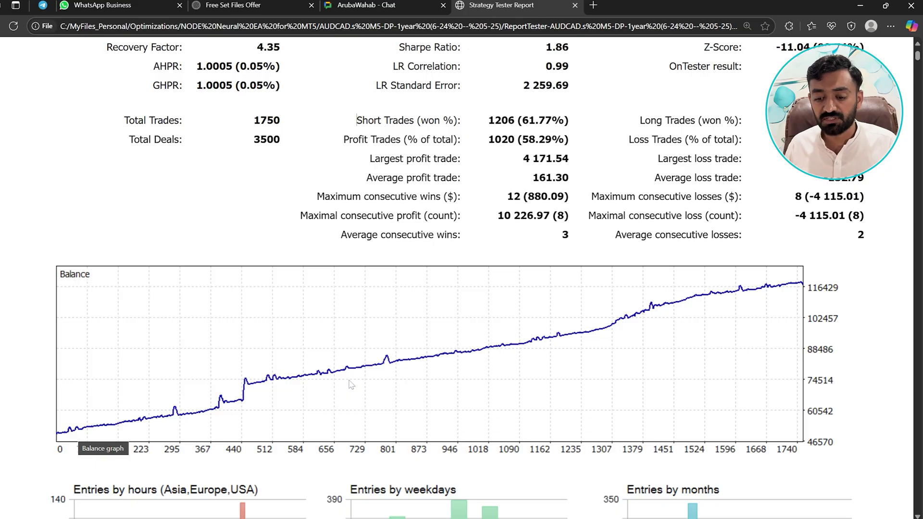
pyautogui.scroll(-9, 350, 384)
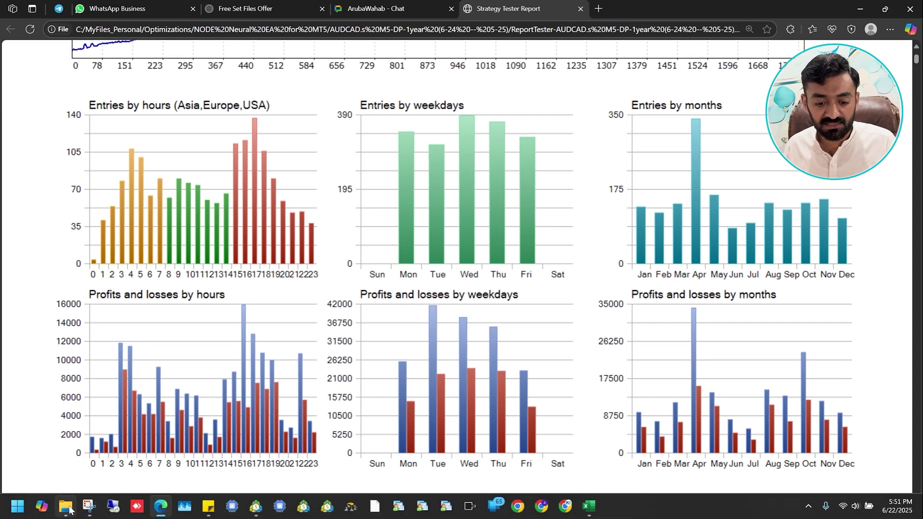
# Step: From the currency-pair folders, open the AUDCHF ReportTester HTML report in Edge
pyautogui.click(66, 507)
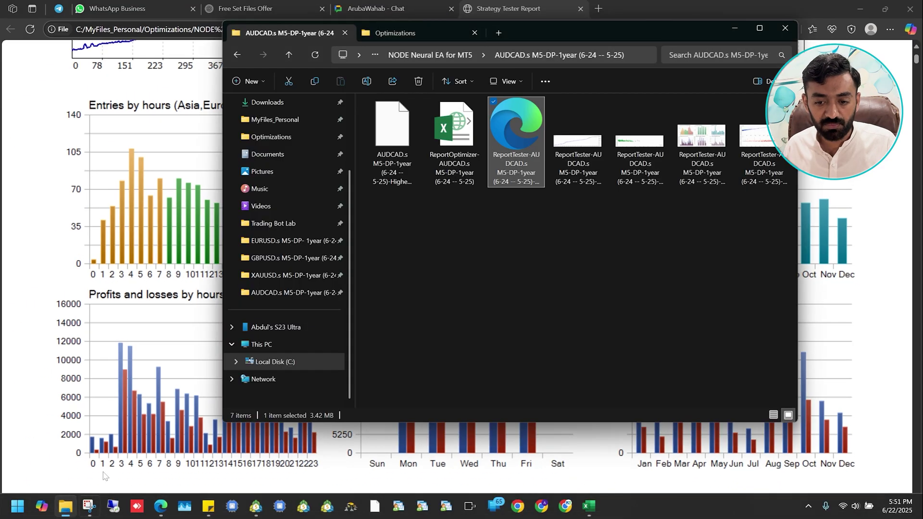
pyautogui.click(288, 54)
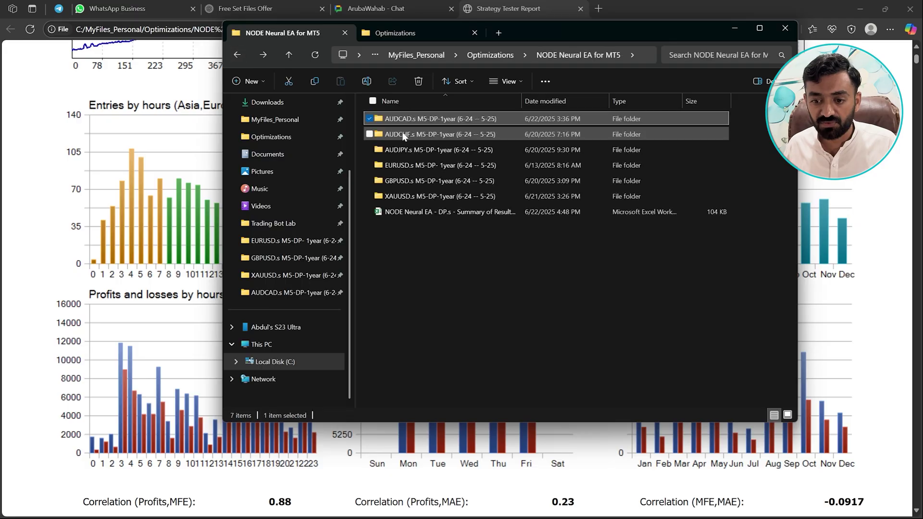
pyautogui.doubleClick(402, 132)
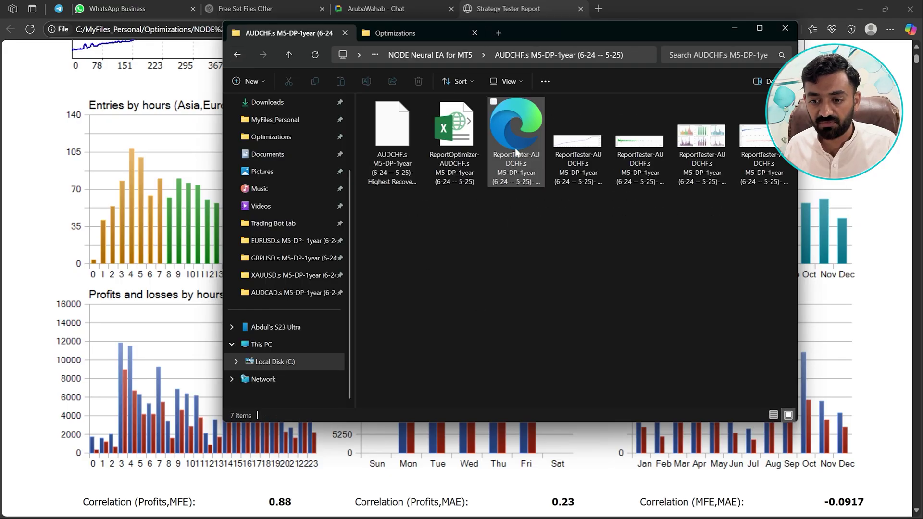
pyautogui.doubleClick(515, 147)
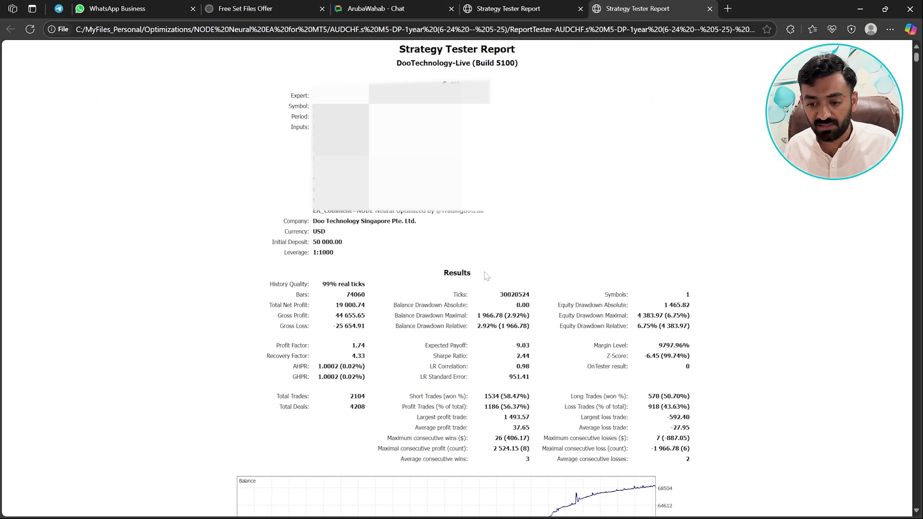
# Step: Review the AUDCHF account settings, 19 000.74 net profit and maximal equity drawdown figures
pyautogui.scroll(4, 487, 275)
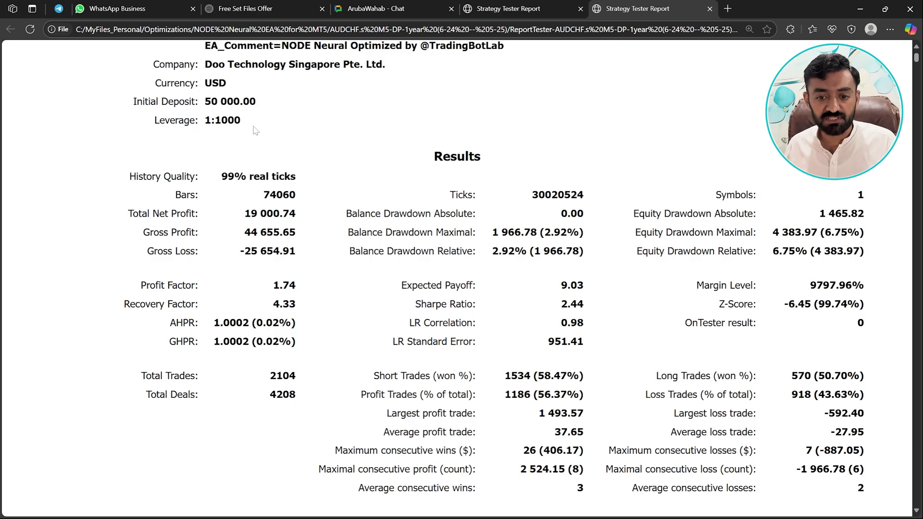
pyautogui.moveTo(241, 121); pyautogui.dragTo(204, 86)
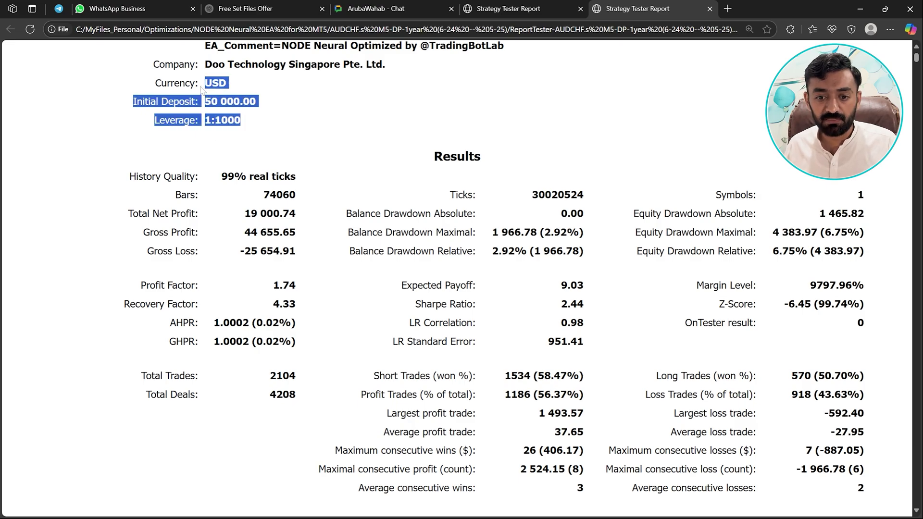
pyautogui.click(273, 310)
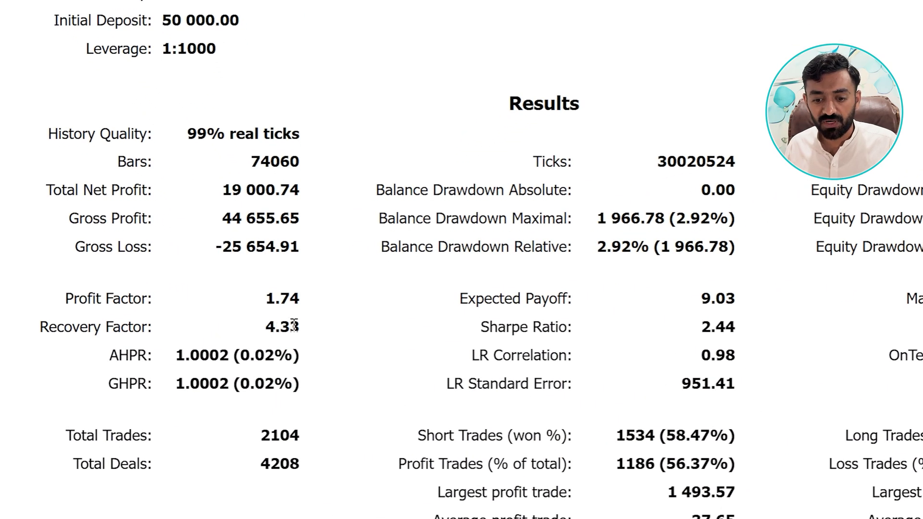
pyautogui.moveTo(222, 190); pyautogui.dragTo(264, 189)
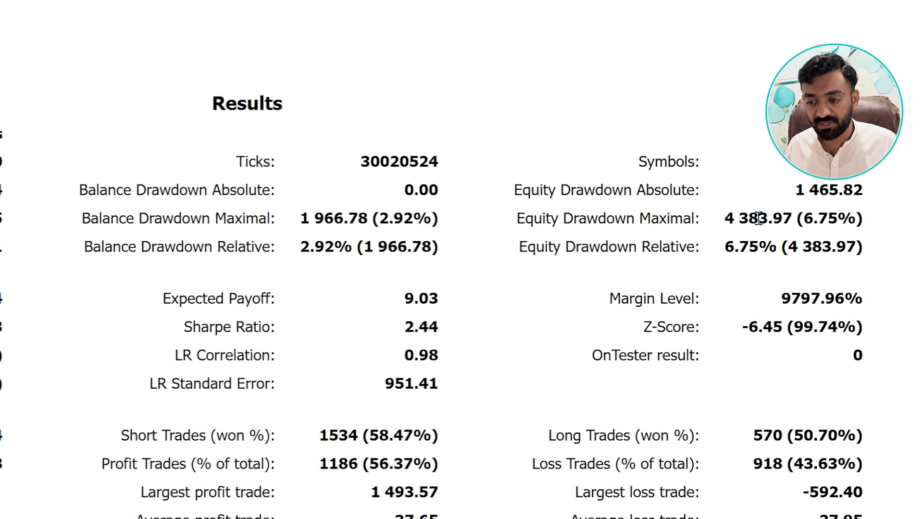
pyautogui.moveTo(515, 159); pyautogui.dragTo(542, 158)
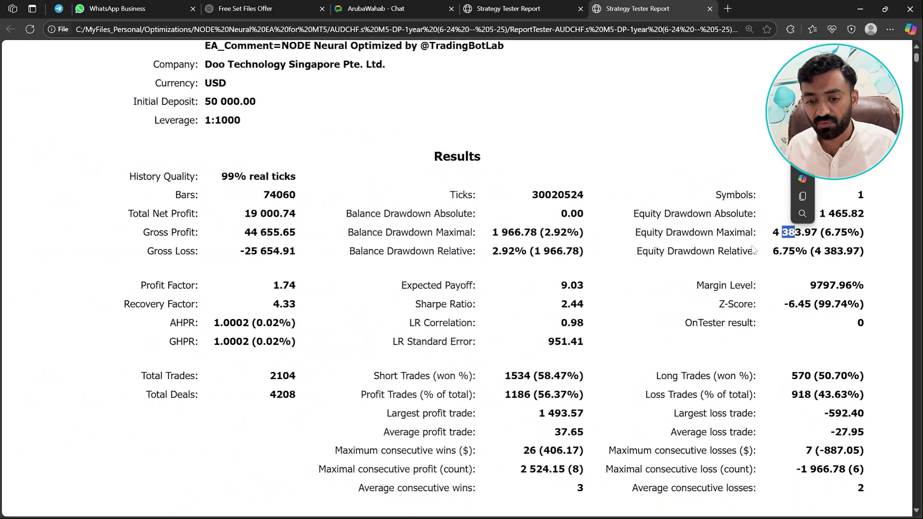
pyautogui.moveTo(772, 232); pyautogui.dragTo(788, 232)
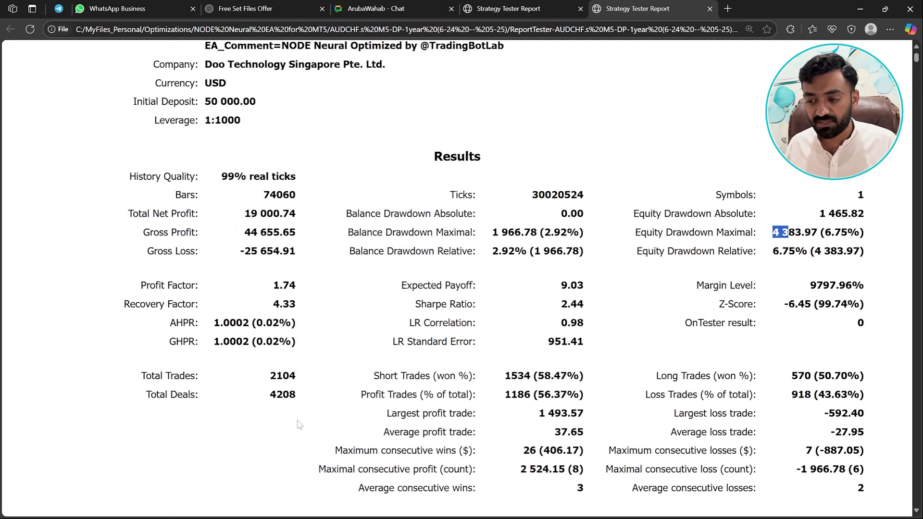
pyautogui.scroll(-1, 299, 424)
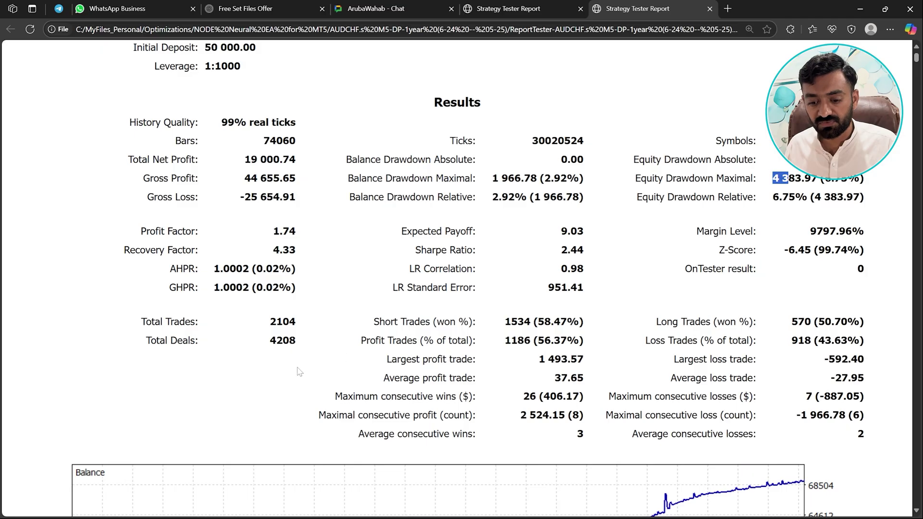
pyautogui.scroll(-2, 289, 385)
# Step: Scroll through the AUDCHF balance graph, entries and profit charts, and the 0.87 Profits–MFE plot
pyautogui.scroll(-2, 211, 401)
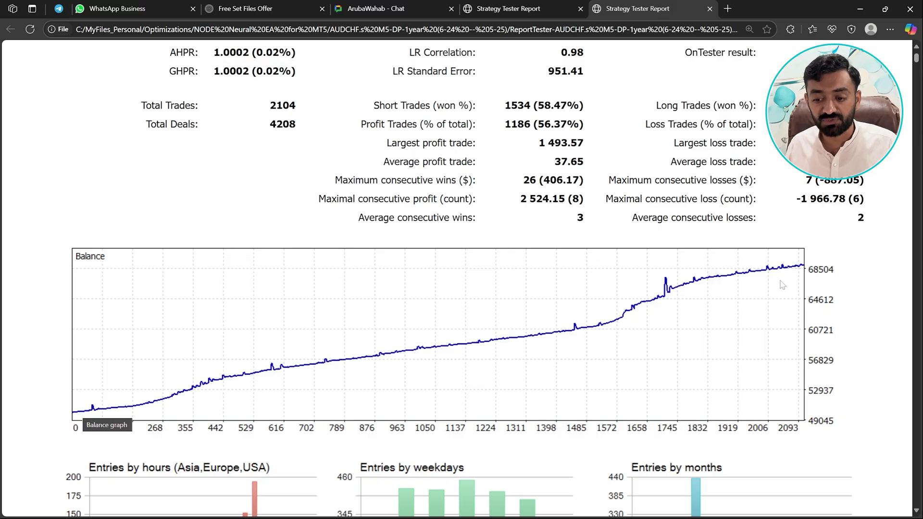
pyautogui.scroll(-2, 782, 284)
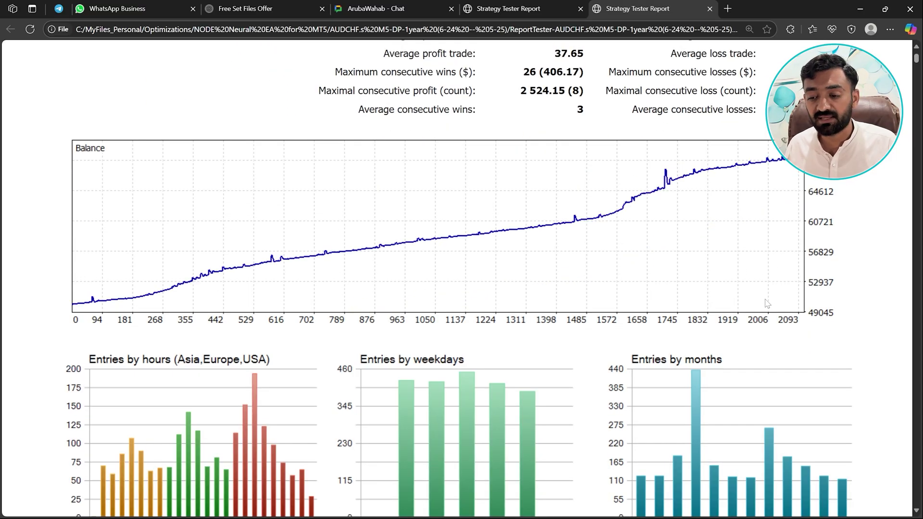
pyautogui.scroll(-7, 767, 303)
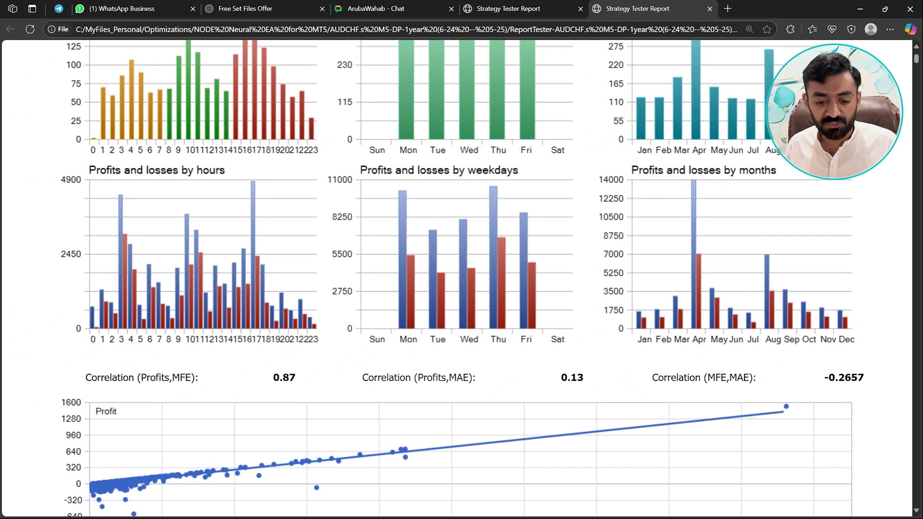
# Step: Open the AUDJPY folder's ReportTester HTML report in a new Edge tab
pyautogui.click(66, 507)
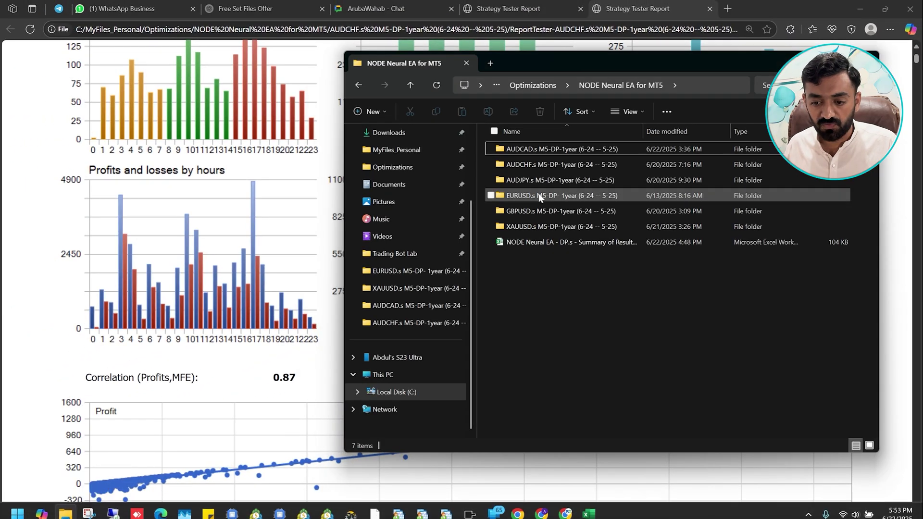
pyautogui.doubleClick(529, 180)
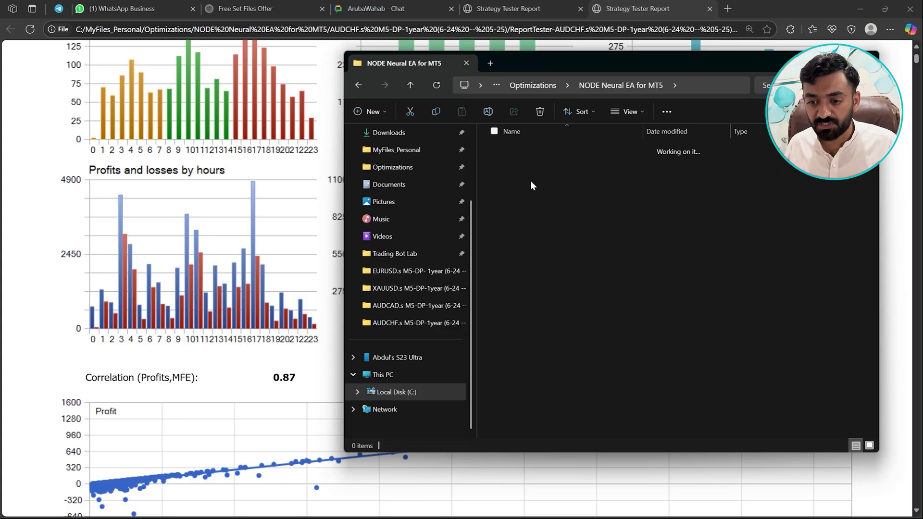
pyautogui.doubleClick(645, 157)
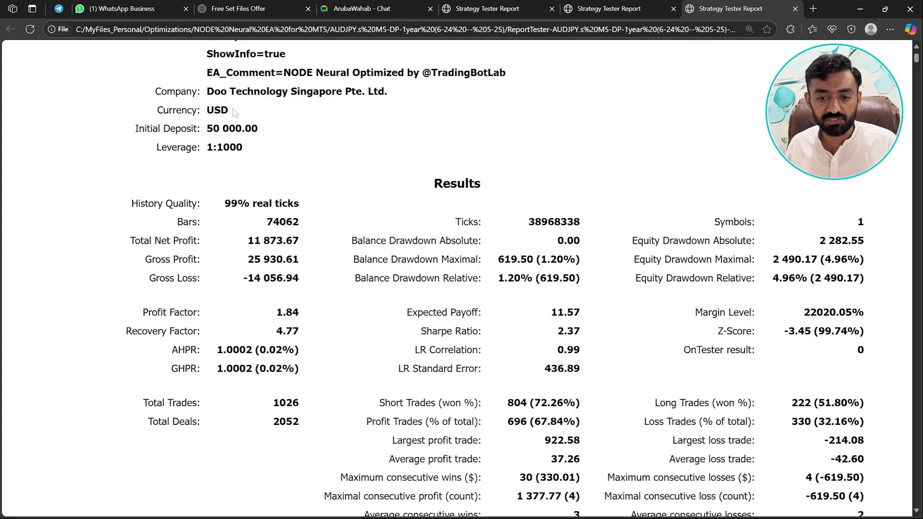
# Step: Highlight the AUDJPY deposit and leverage, 4.77 recovery factor and 1.84 profit factor
pyautogui.moveTo(244, 147); pyautogui.dragTo(214, 129)
pyautogui.moveTo(279, 333); pyautogui.dragTo(297, 331)
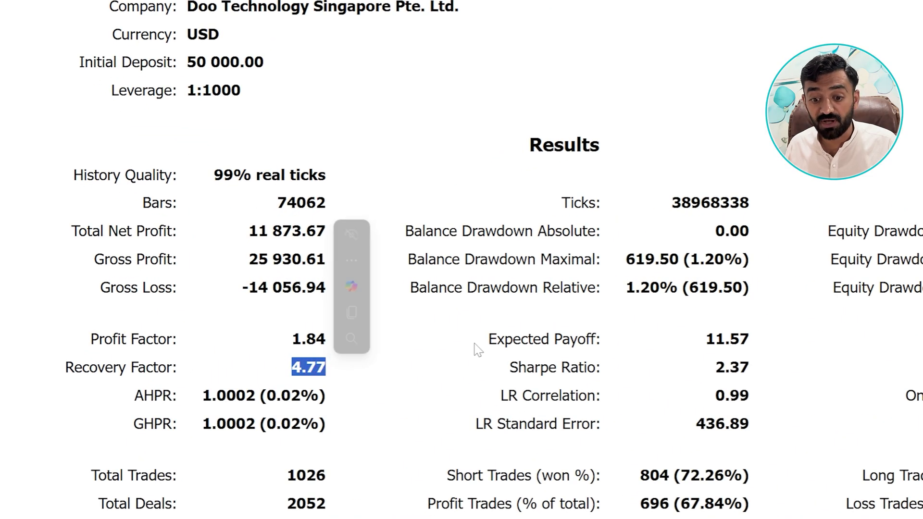
pyautogui.click(292, 341)
pyautogui.moveTo(291, 341); pyautogui.dragTo(327, 340)
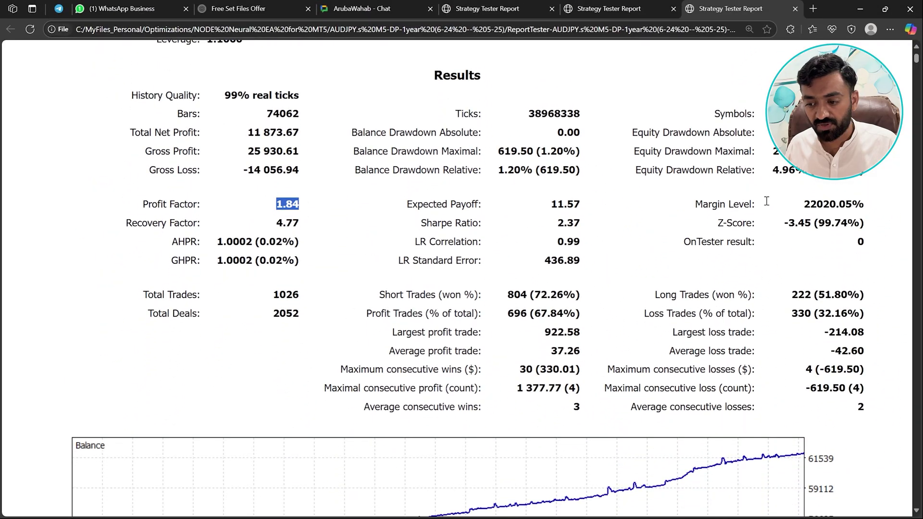
pyautogui.click(268, 373)
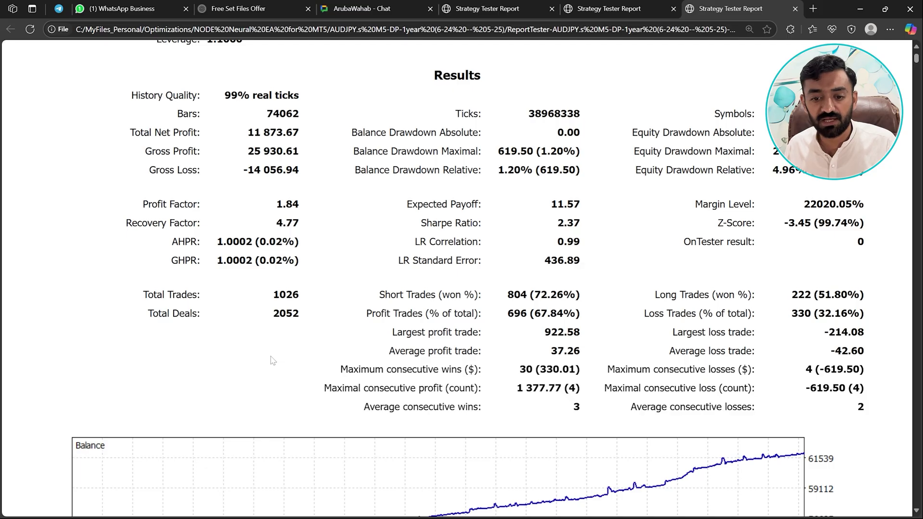
# Step: Scroll through the AUDJPY trade stats, balance graph, and entries and profit charts (0.89 Profits–MFE correlation)
pyautogui.scroll(-5, 321, 331)
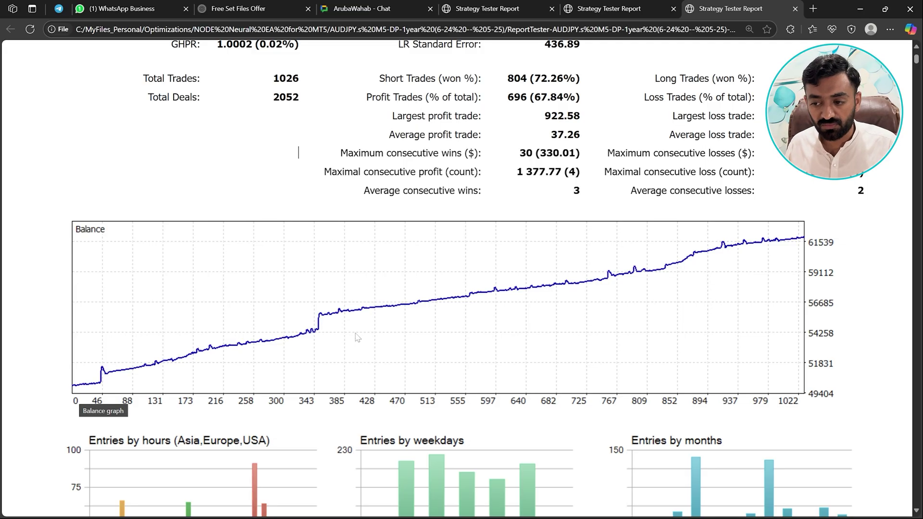
pyautogui.scroll(4, 356, 337)
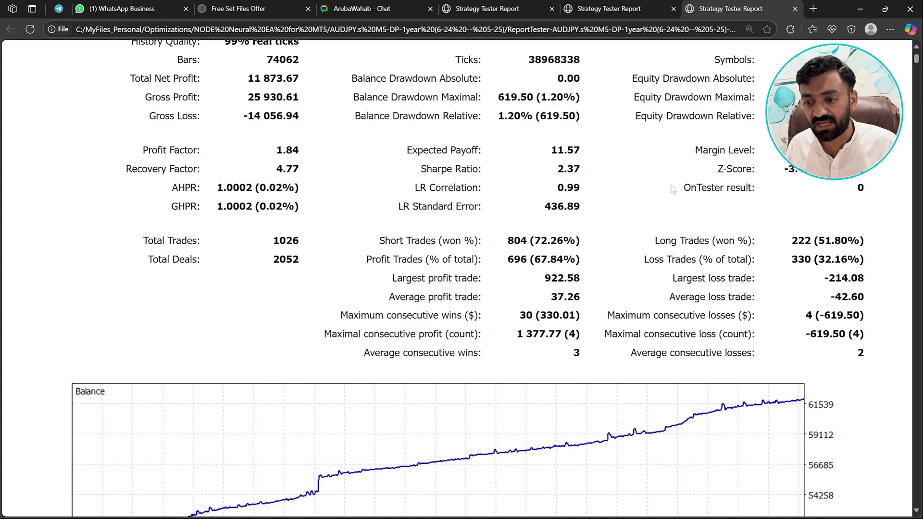
pyautogui.scroll(-8, 666, 200)
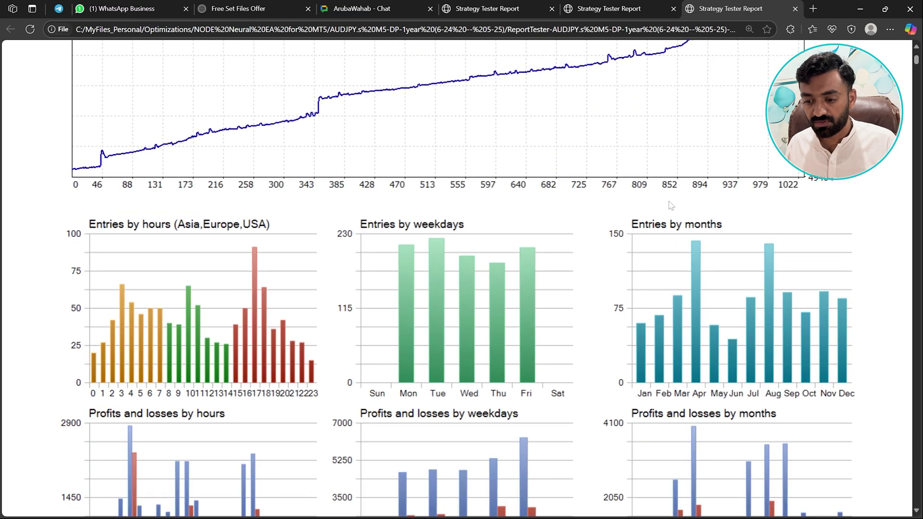
pyautogui.scroll(-4, 671, 206)
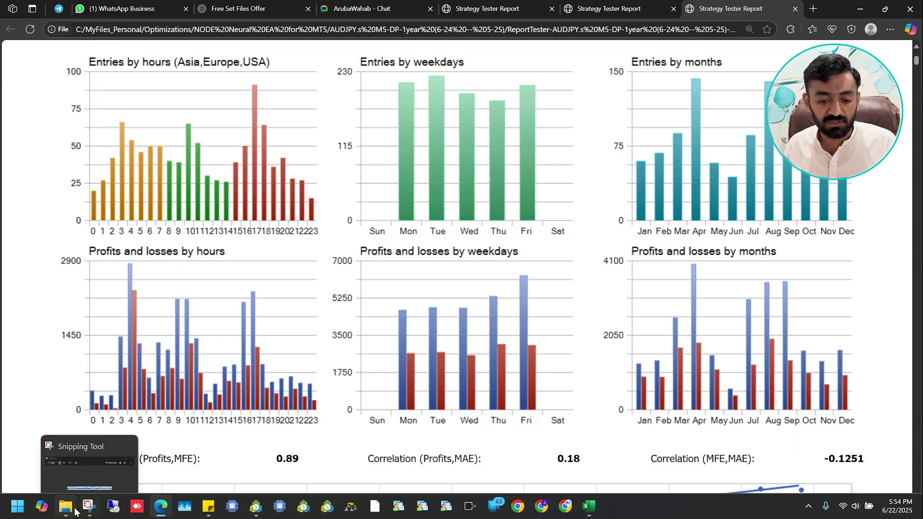
# Step: Return File Explorer from the AUDJPY folder to the NODE Neural EA for MT5 folder
pyautogui.click(66, 514)
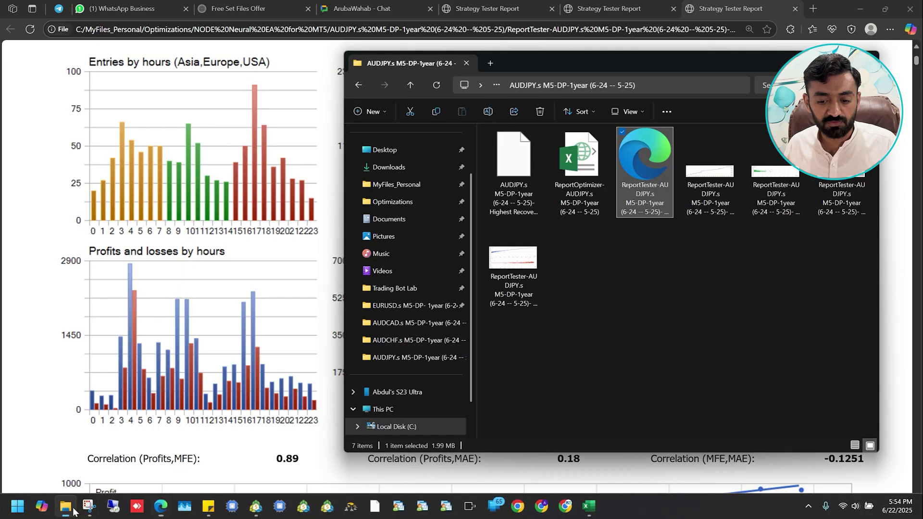
pyautogui.click(359, 85)
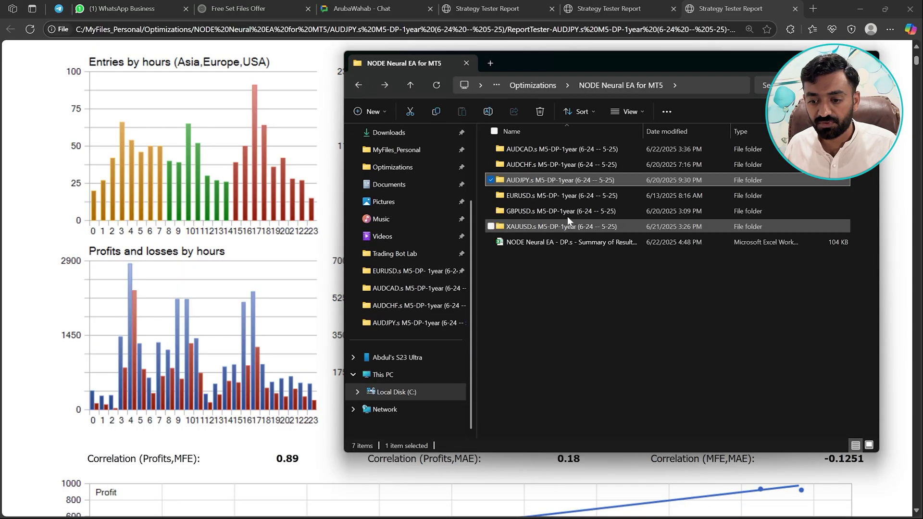